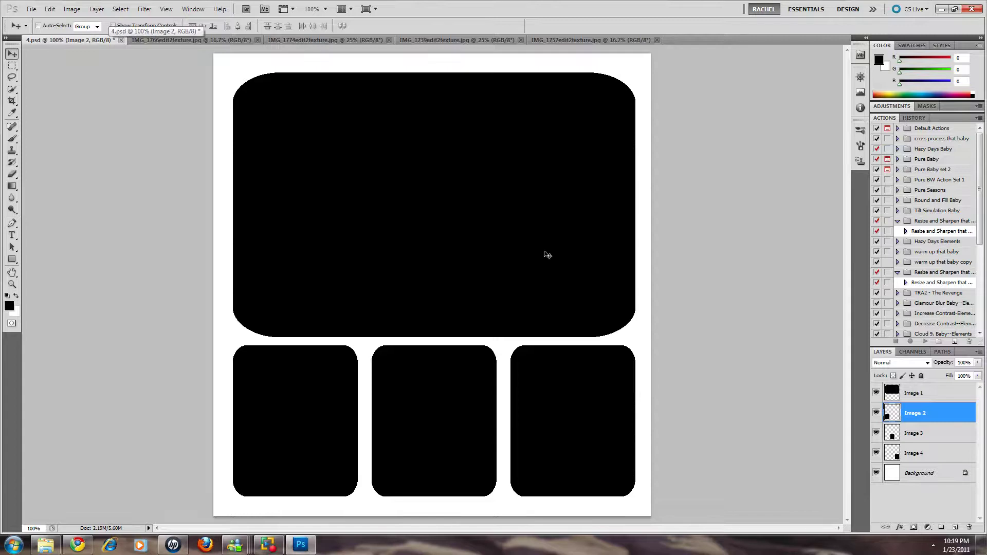
# - Float IMG_1739edit2texture.jpg in its own window beside the 4.psd template
pyautogui.moveTo(418, 40); pyautogui.dragTo(418, 49)
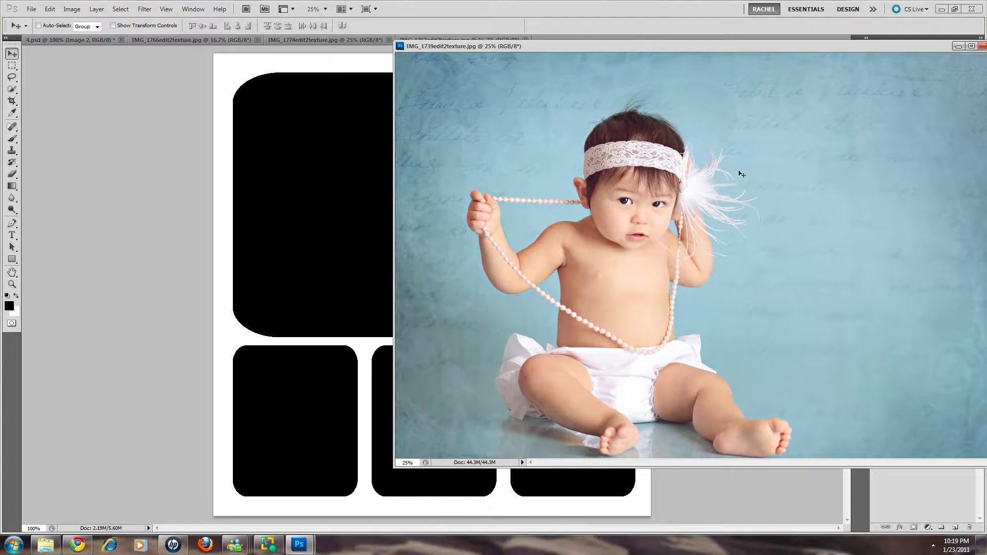
# - Copy the IMG_1739 photo into 4.psd as Layer 1, shift it right, and stack it above Image 1
pyautogui.moveTo(400, 236); pyautogui.dragTo(329, 199)
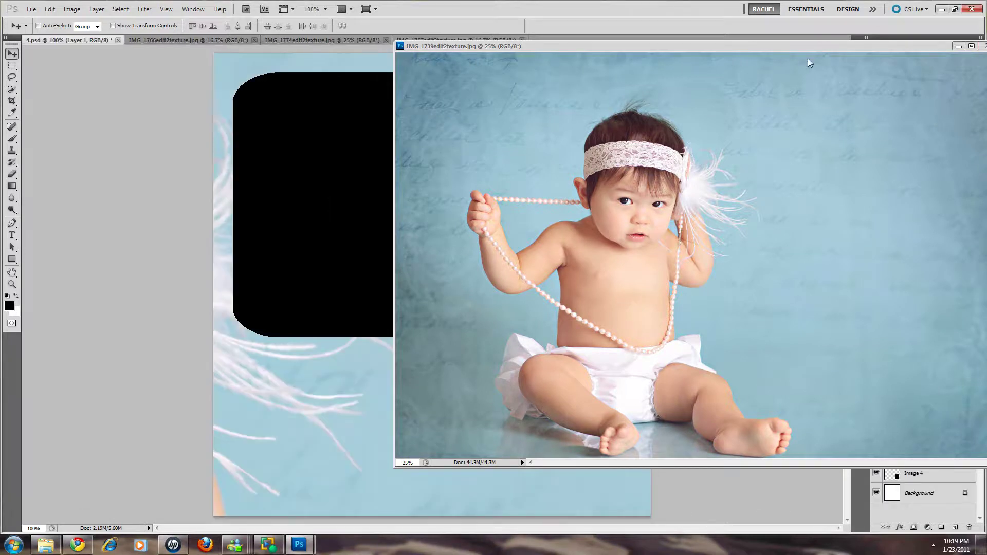
pyautogui.moveTo(816, 48); pyautogui.dragTo(709, 97)
pyautogui.click(794, 94)
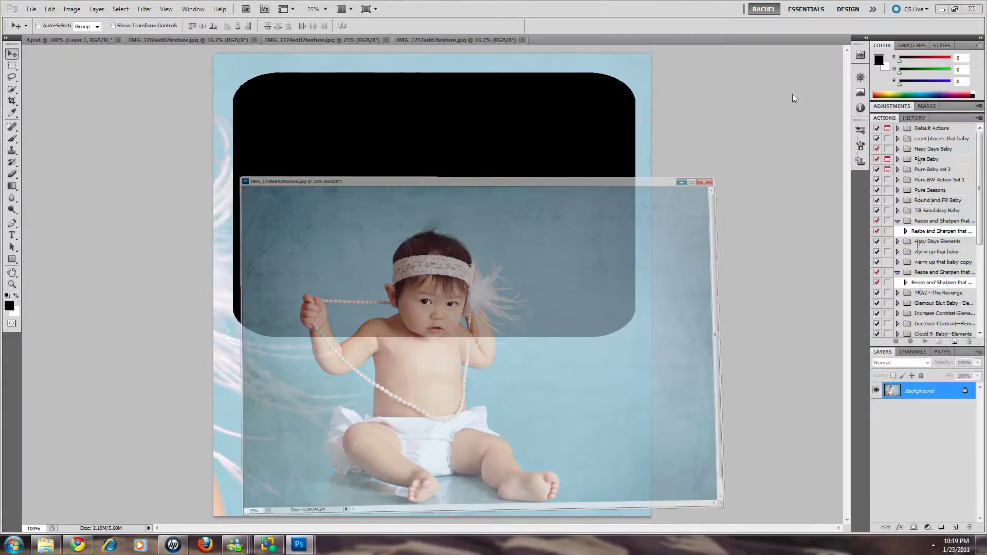
pyautogui.moveTo(451, 387); pyautogui.dragTo(613, 381)
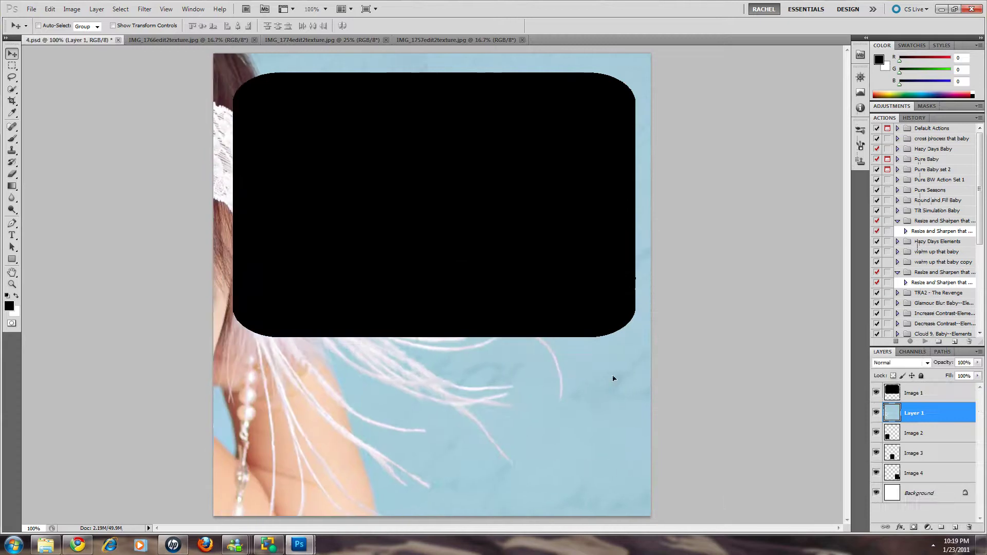
pyautogui.moveTo(436, 414); pyautogui.dragTo(604, 427)
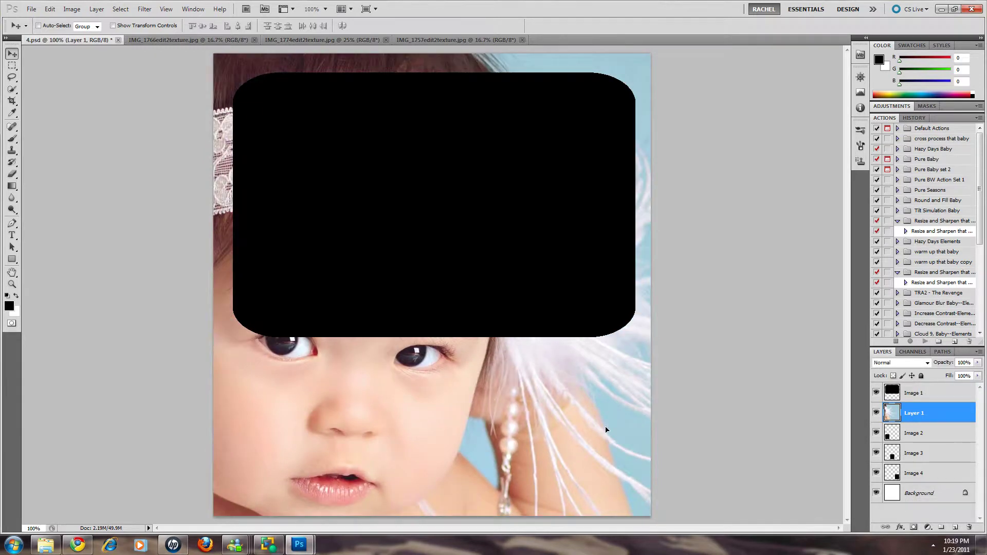
pyautogui.moveTo(913, 419); pyautogui.dragTo(919, 391)
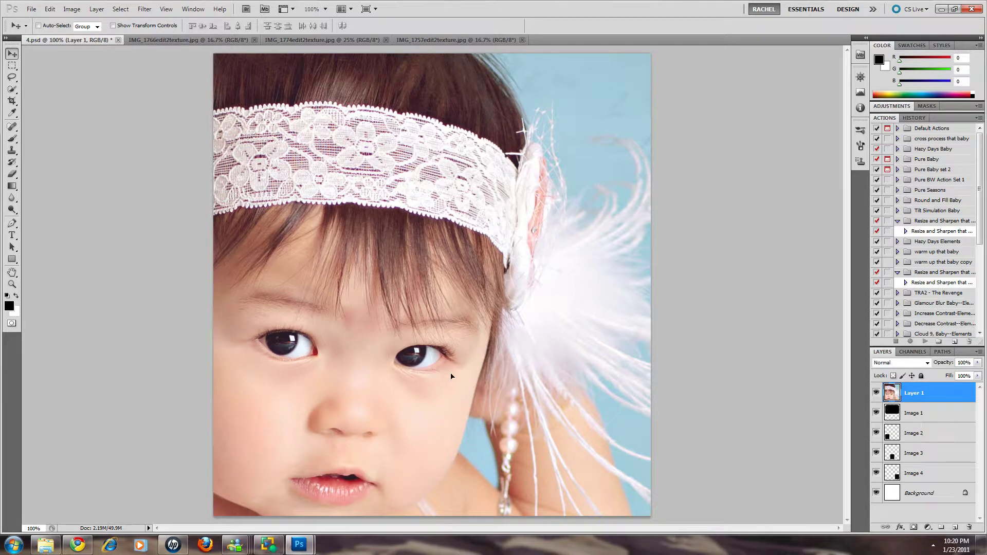
# - Shift the photo right, then start a free transform and move it right and down
pyautogui.moveTo(451, 376); pyautogui.dragTo(571, 375)
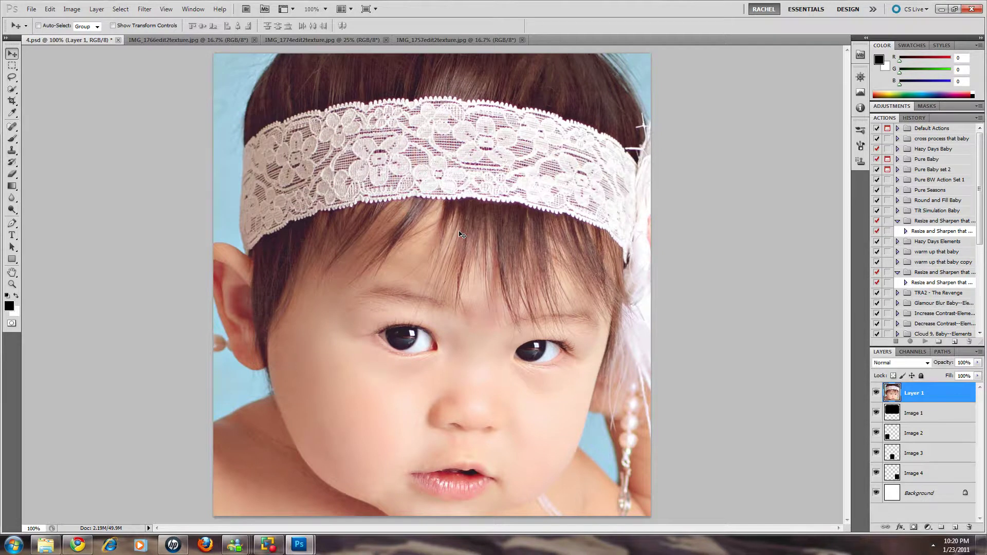
pyautogui.hotkey('ctrl', 't')
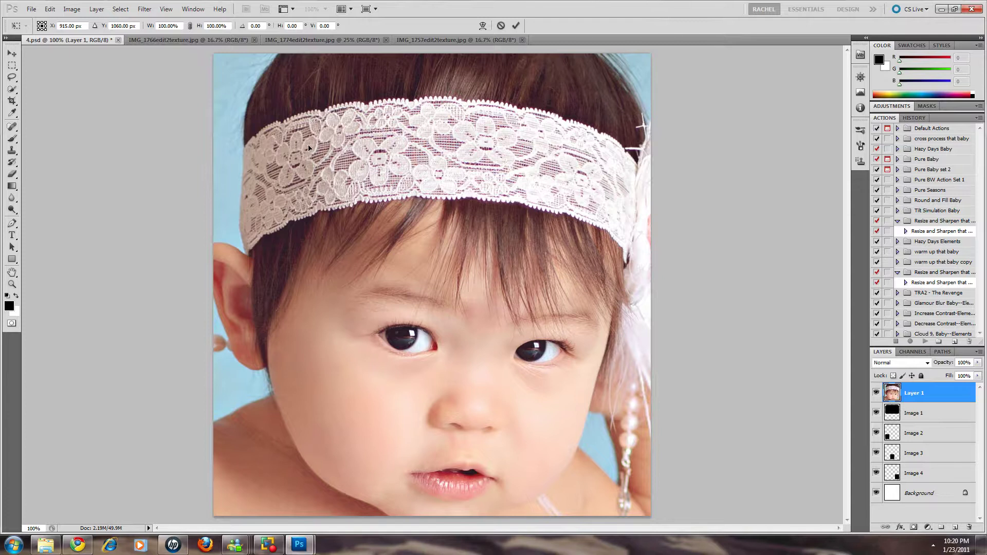
pyautogui.moveTo(381, 177); pyautogui.dragTo(581, 318)
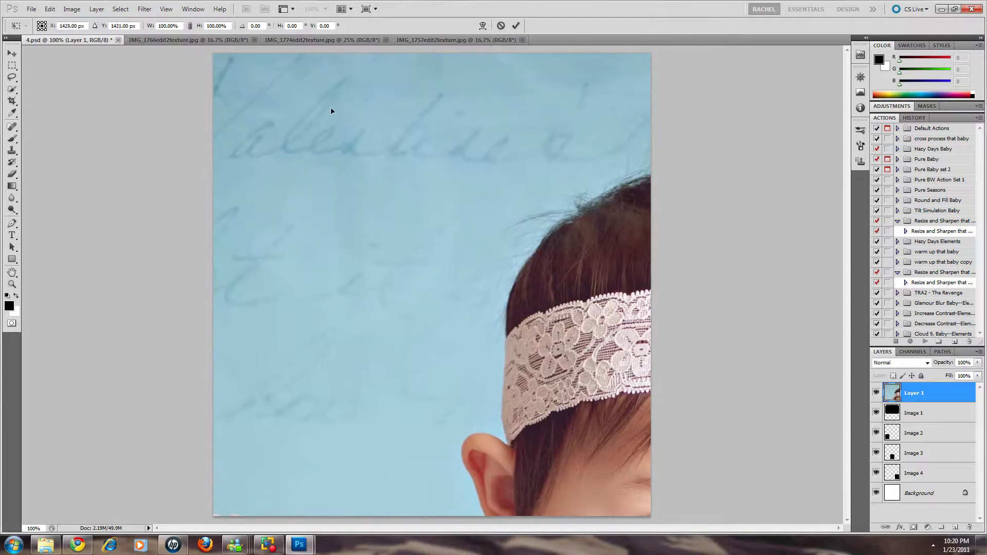
pyautogui.moveTo(330, 108); pyautogui.dragTo(547, 247)
pyautogui.moveTo(340, 140)
pyautogui.mouseDown()
pyautogui.moveTo(358, 155)
pyautogui.moveTo(551, 172)
pyautogui.mouseUp()
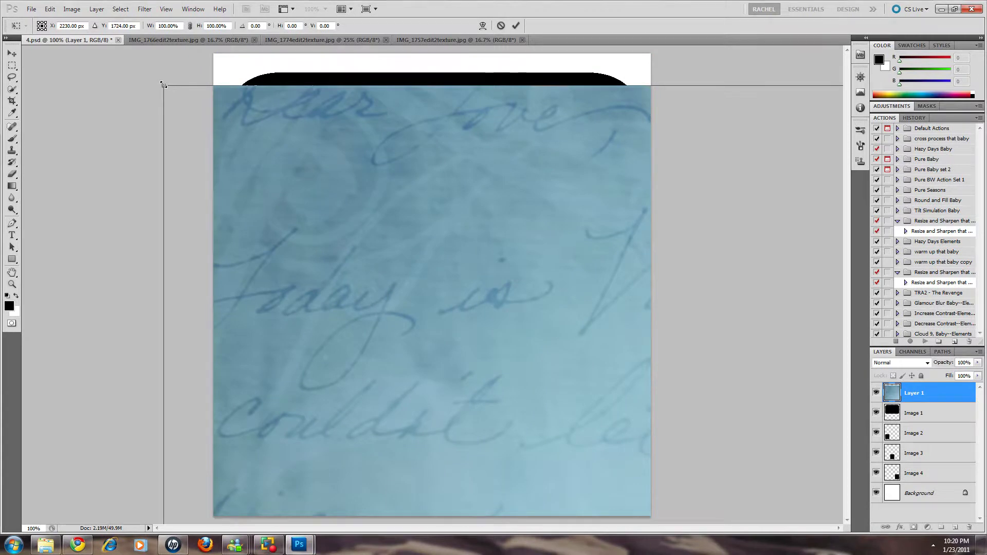
# - Scale the photo down to about 17% and place it over the large top slot
pyautogui.moveTo(163, 84); pyautogui.dragTo(119, 149)
pyautogui.moveTo(58, 85); pyautogui.dragTo(714, 427)
pyautogui.moveTo(720, 511); pyautogui.dragTo(116, 81)
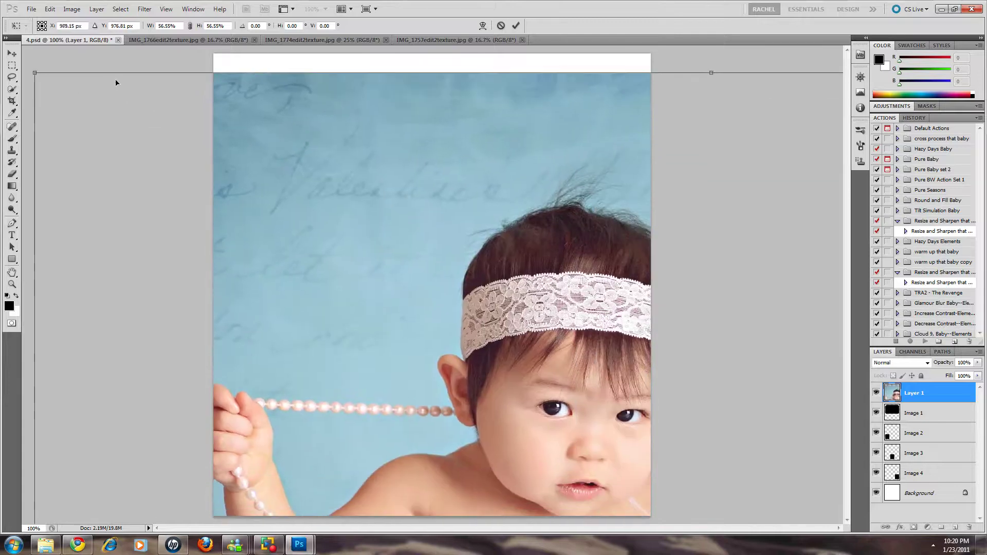
pyautogui.moveTo(48, 75); pyautogui.dragTo(559, 449)
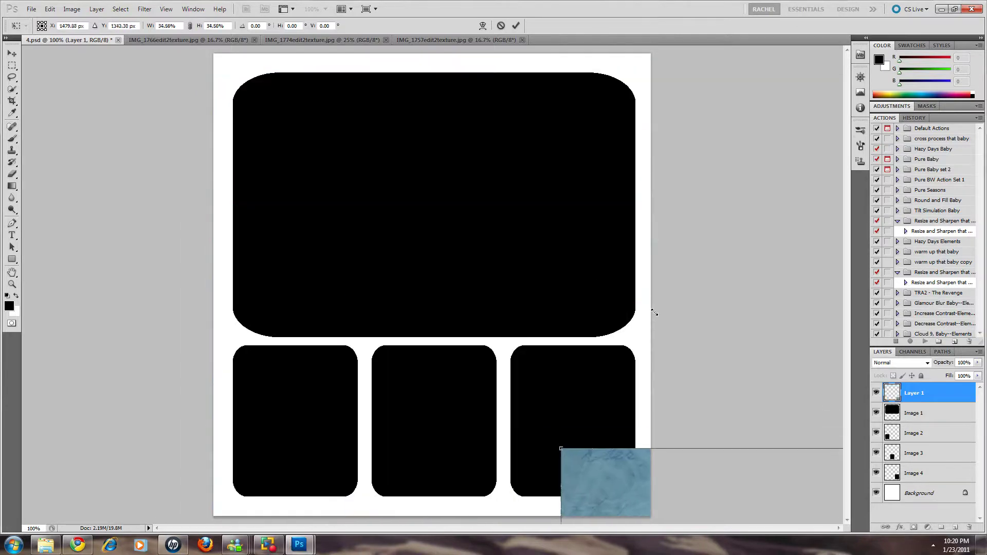
pyautogui.moveTo(713, 453); pyautogui.dragTo(196, 95)
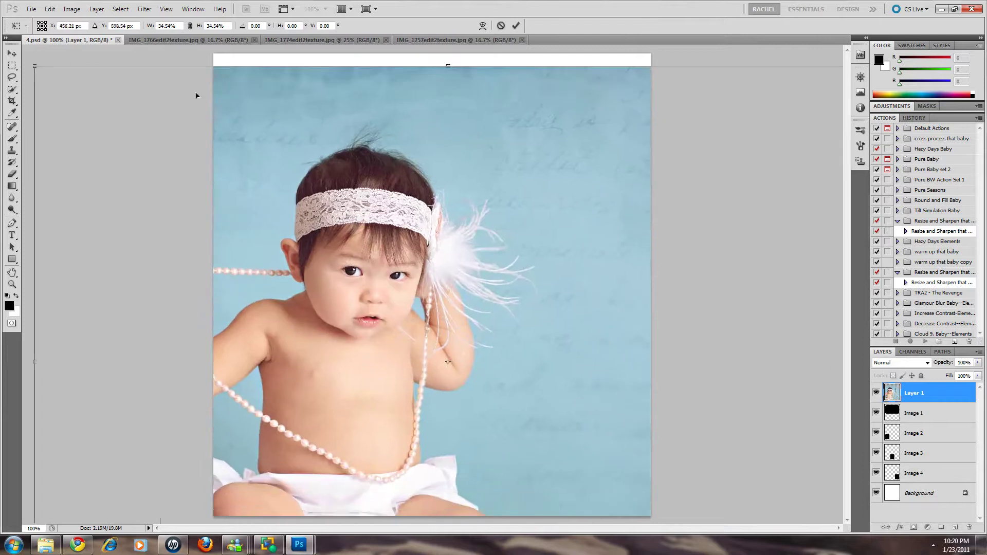
pyautogui.moveTo(35, 68); pyautogui.dragTo(231, 232)
pyautogui.moveTo(433, 330); pyautogui.dragTo(420, 164)
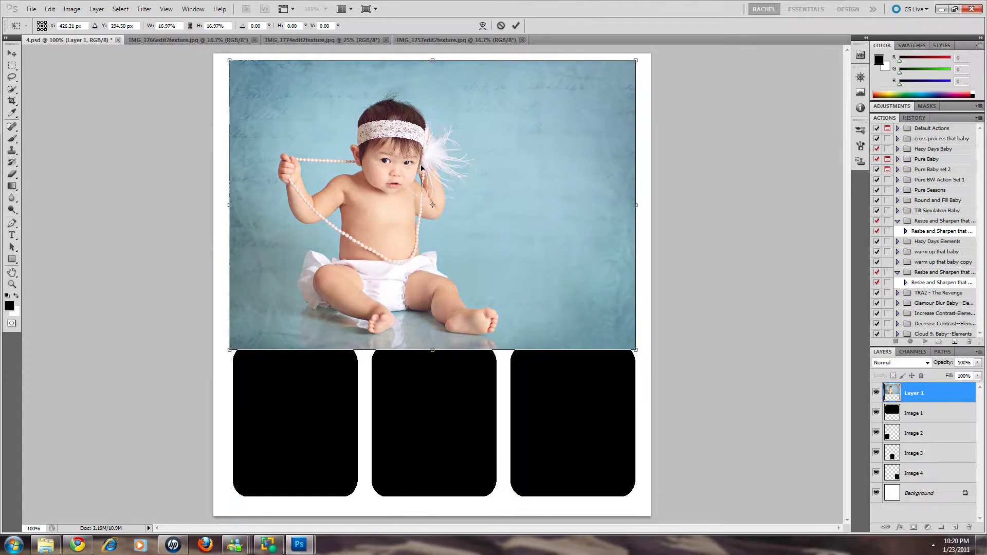
# - Commit the transform, clip Layer 1 into the Image 1 shape, and bring up IMG_1757edit2texture.jpg
pyautogui.click(516, 25)
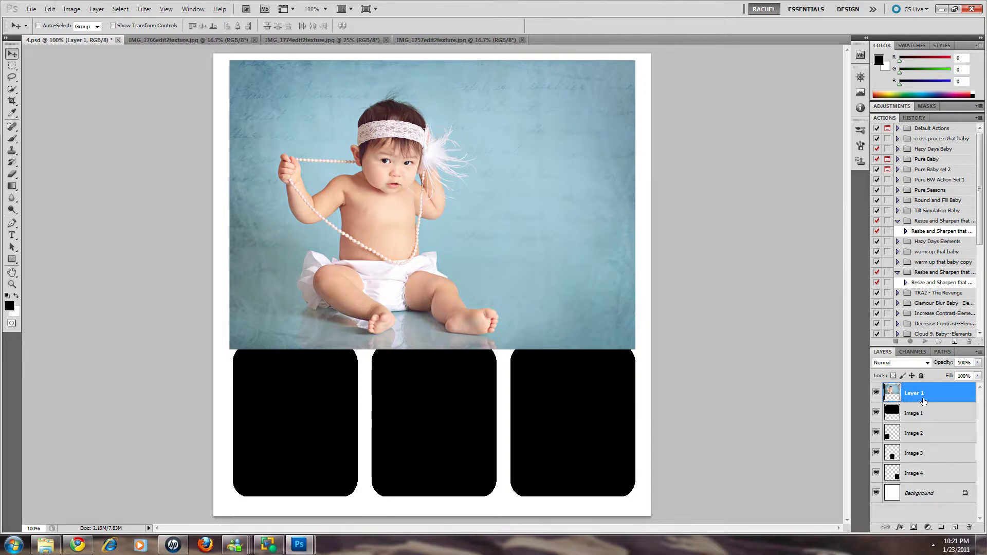
pyautogui.press('alt')
pyautogui.press('alt')
pyautogui.keyDown('alt'); pyautogui.click(921, 404); pyautogui.keyUp('alt')
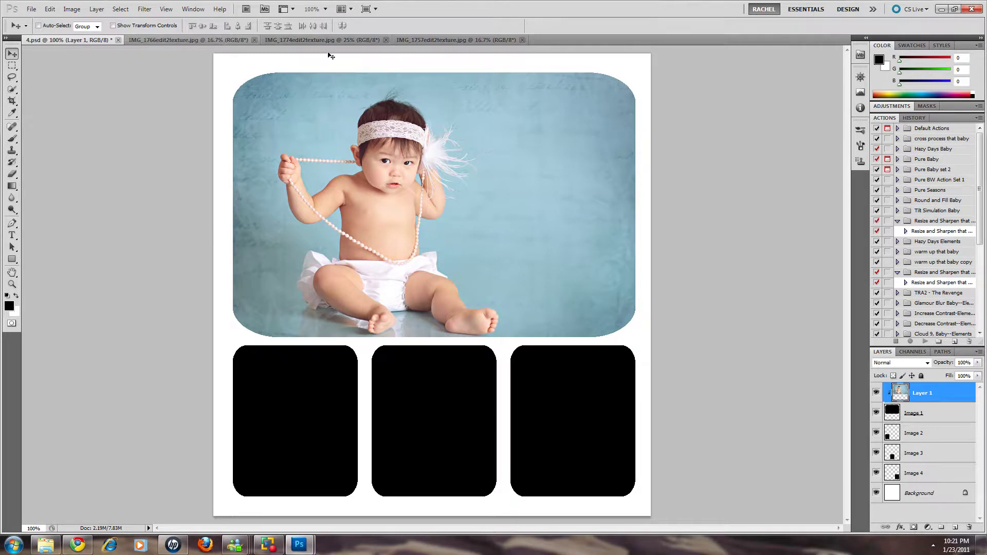
pyautogui.click(427, 40)
# - Float IMG_1757edit2texture.jpg, copy it into 4.psd as Layer 2 below Image 1, and reposition it
pyautogui.moveTo(428, 40); pyautogui.dragTo(624, 83)
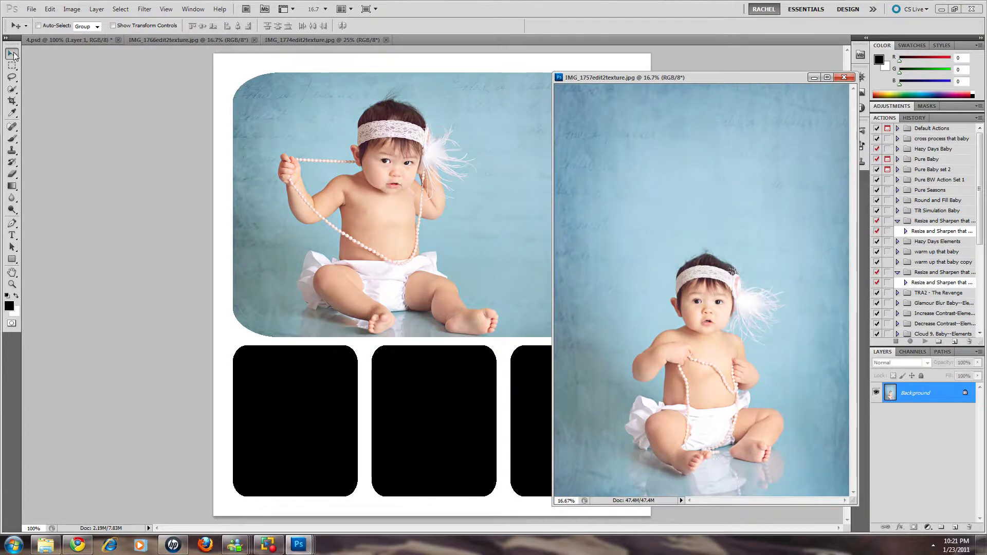
pyautogui.moveTo(691, 255); pyautogui.dragTo(515, 341)
pyautogui.click(813, 77)
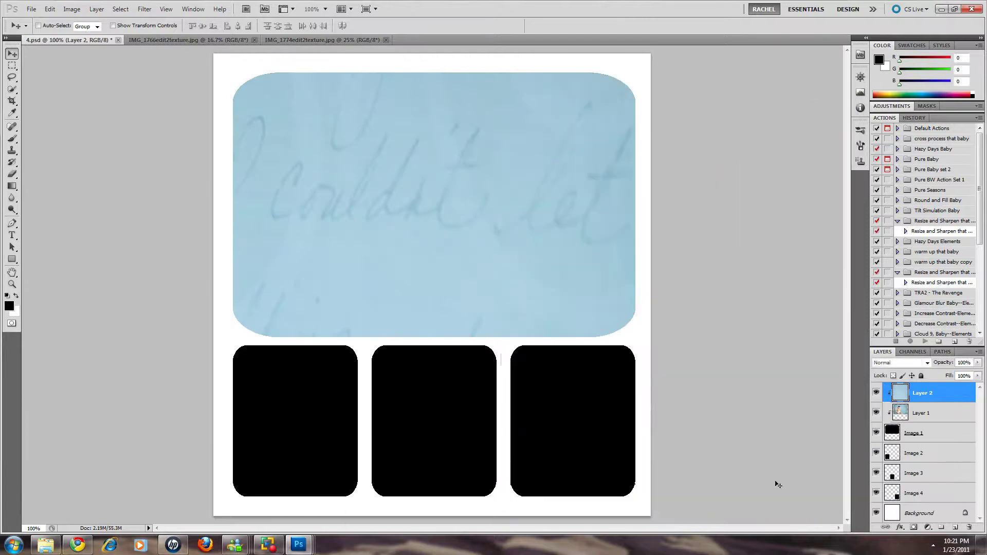
pyautogui.moveTo(931, 397); pyautogui.dragTo(944, 445)
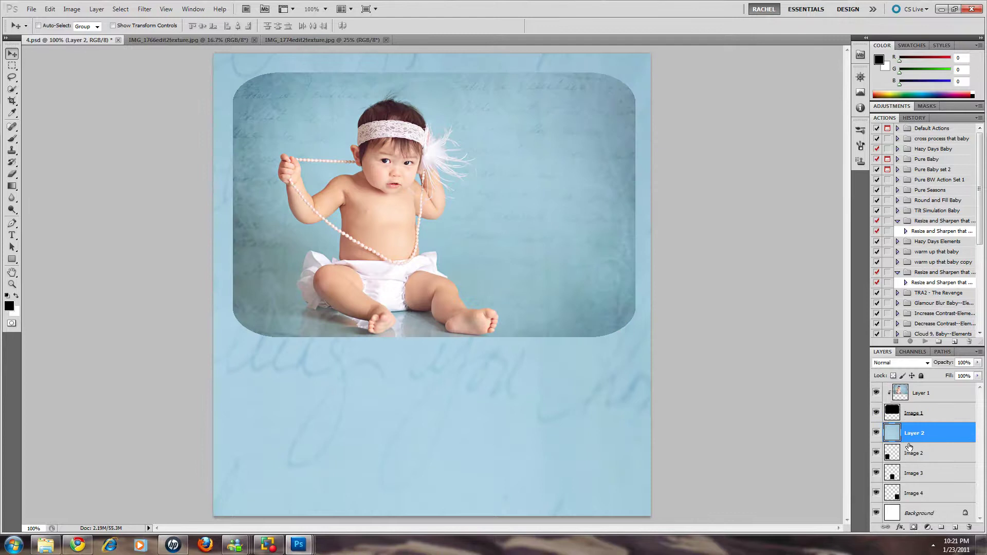
pyautogui.moveTo(469, 427); pyautogui.dragTo(556, 417)
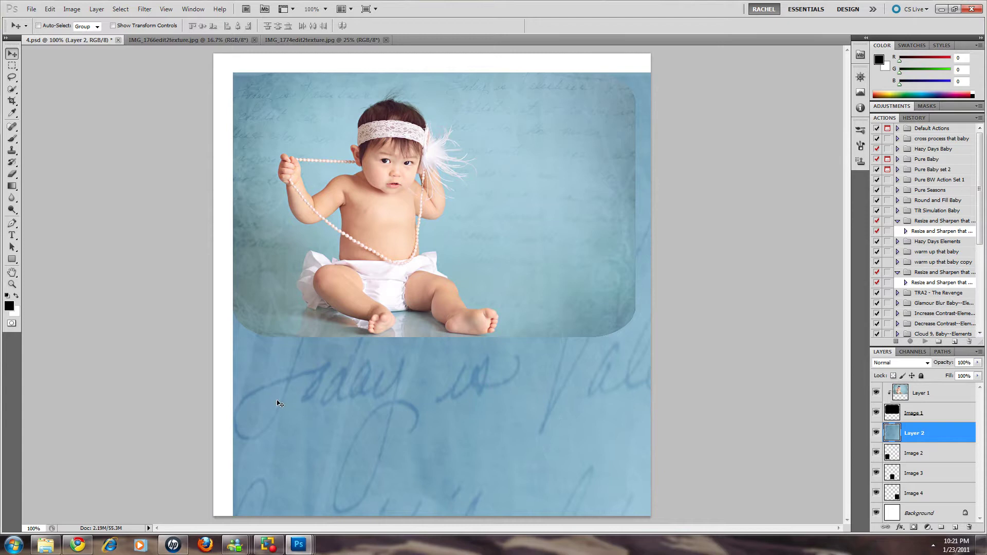
# - Scale the second photo to about 81% and apply the transform
pyautogui.hotkey('ctrl', 't')
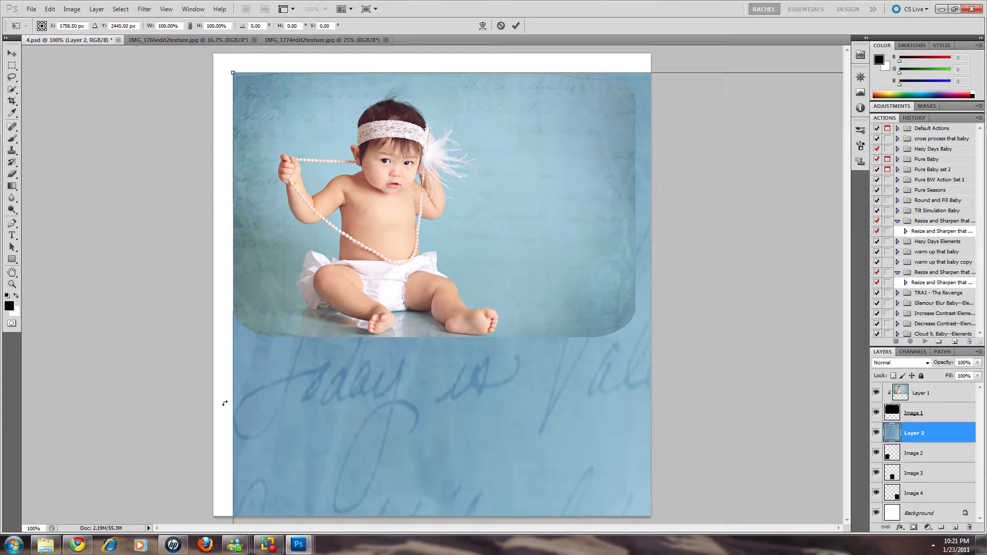
pyautogui.moveTo(243, 274); pyautogui.dragTo(187, 263)
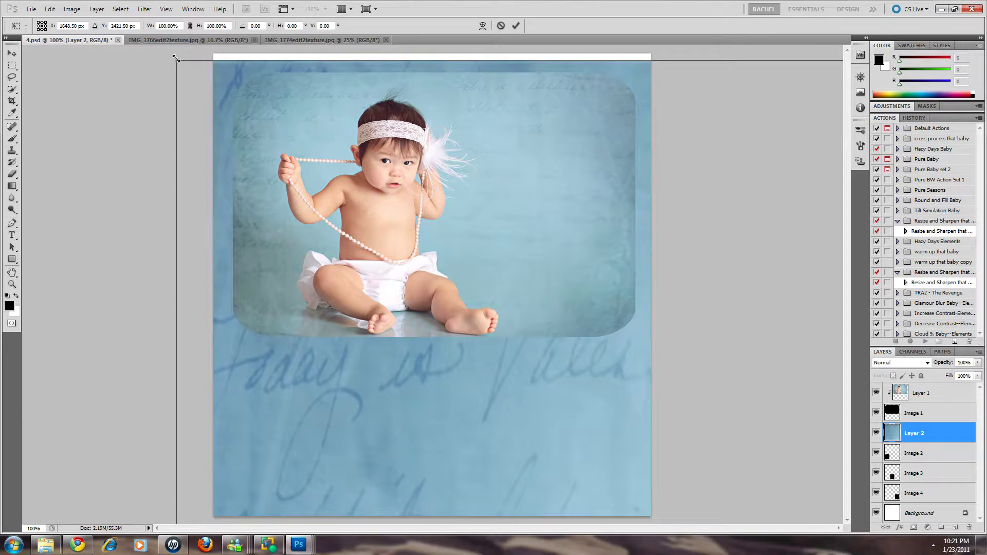
pyautogui.moveTo(177, 61); pyautogui.dragTo(758, 348)
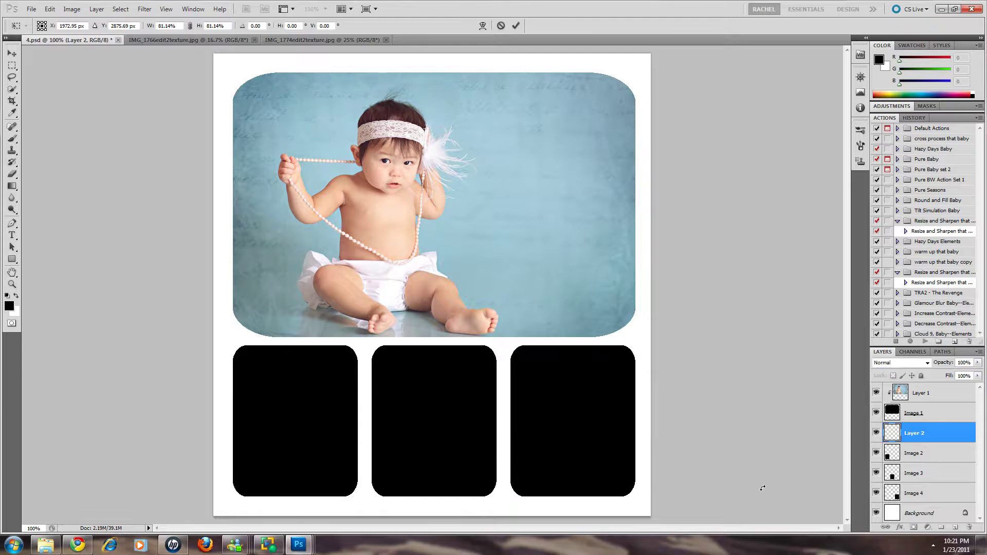
pyautogui.click(516, 26)
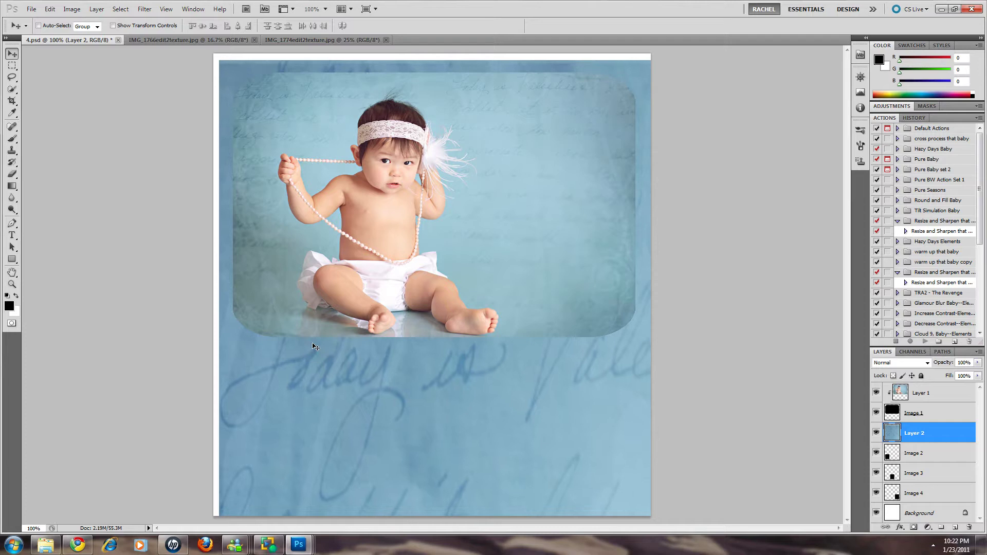
# - Start a new free transform, shrinking the photo further and moving it around the page
pyautogui.hotkey('ctrl', 't')
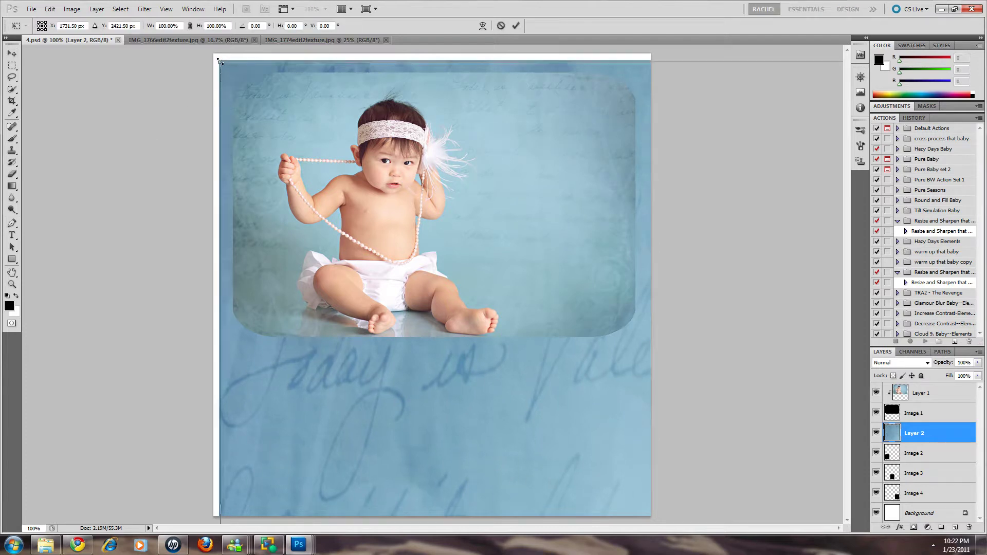
pyautogui.moveTo(219, 63); pyautogui.dragTo(315, 72)
pyautogui.moveTo(67, 62); pyautogui.dragTo(487, 277)
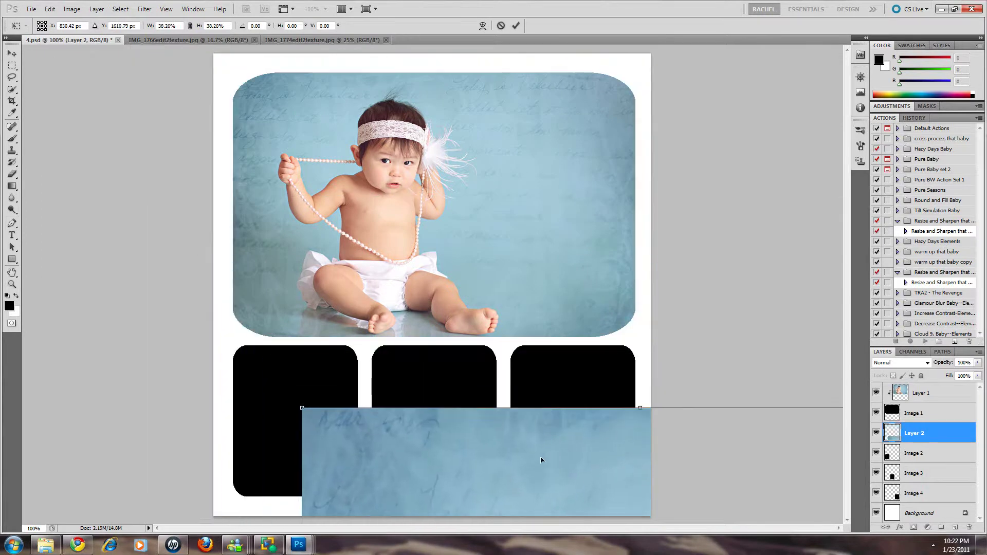
pyautogui.moveTo(541, 460); pyautogui.dragTo(292, 112)
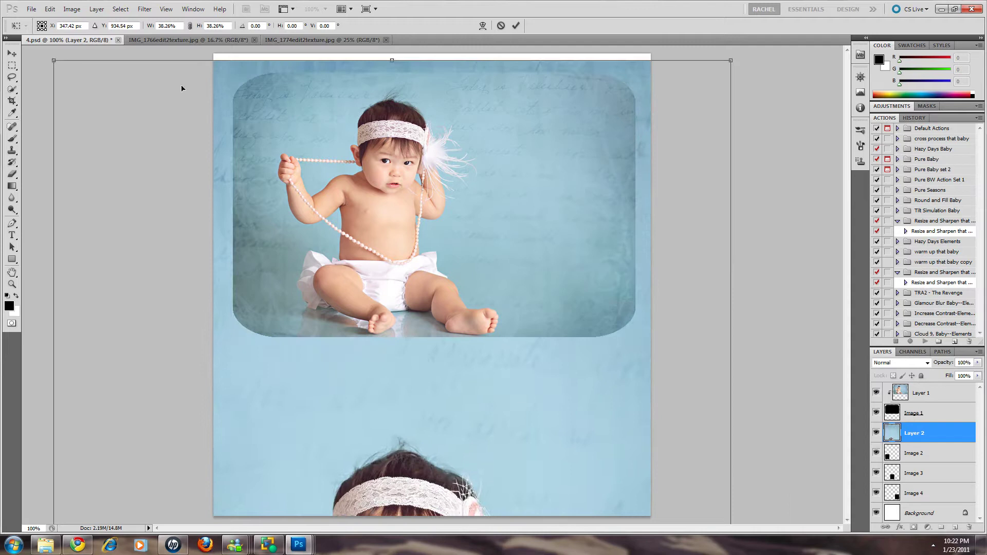
pyautogui.moveTo(54, 61); pyautogui.dragTo(205, 161)
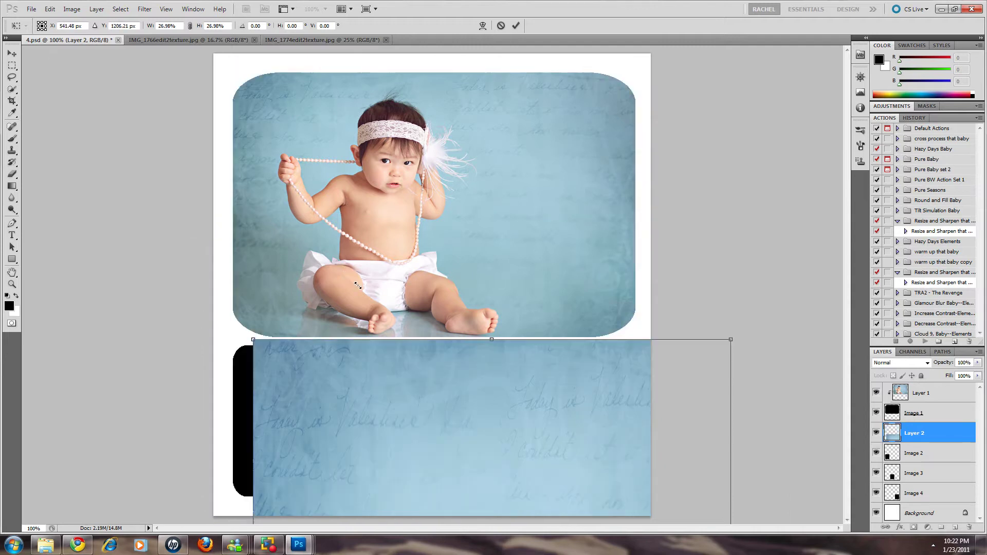
pyautogui.moveTo(358, 286); pyautogui.dragTo(460, 449)
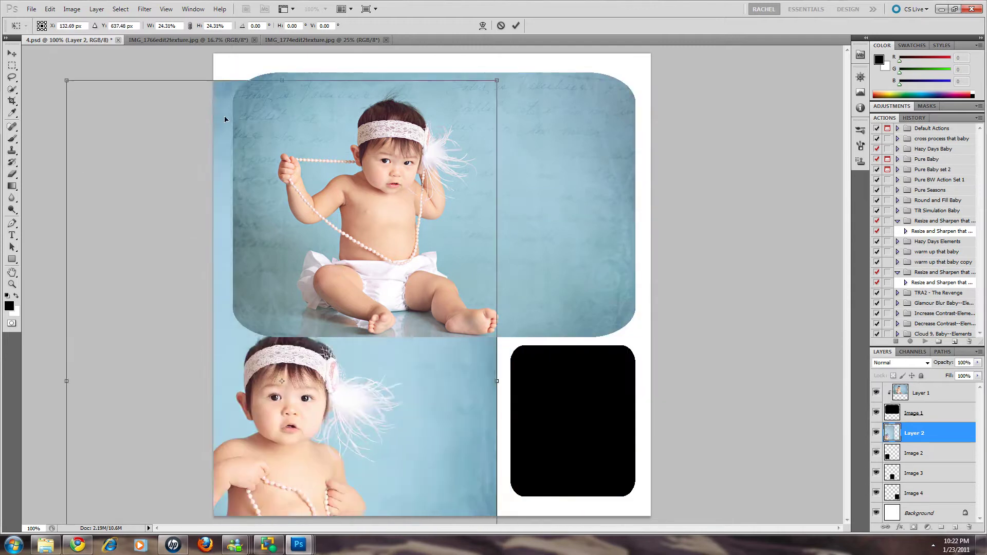
# - Shrink the photo to about 7.49%, fit it over the bottom-left slot, and commit
pyautogui.moveTo(225, 119); pyautogui.dragTo(213, 102)
pyautogui.moveTo(56, 63); pyautogui.dragTo(378, 378)
pyautogui.moveTo(359, 431); pyautogui.dragTo(194, 193)
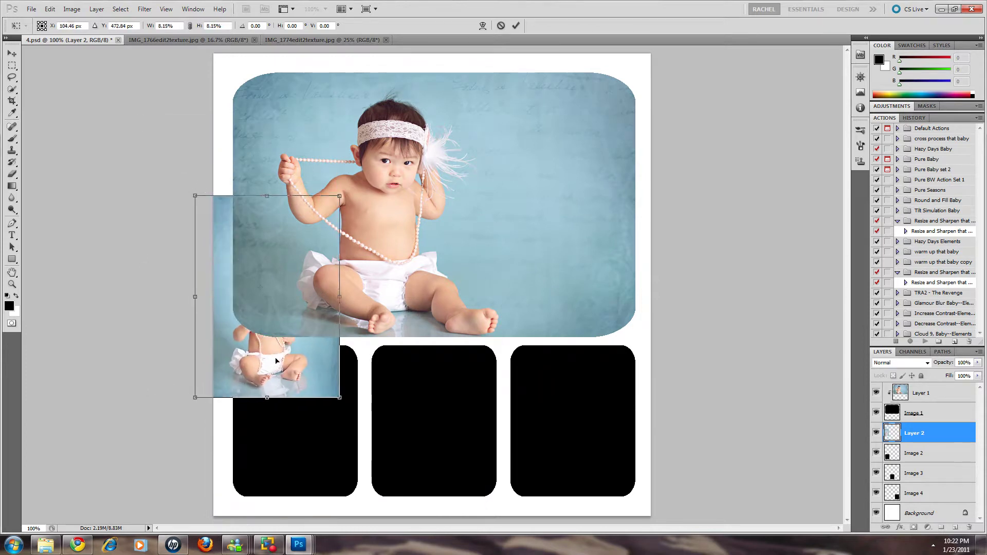
pyautogui.moveTo(265, 336); pyautogui.dragTo(290, 434)
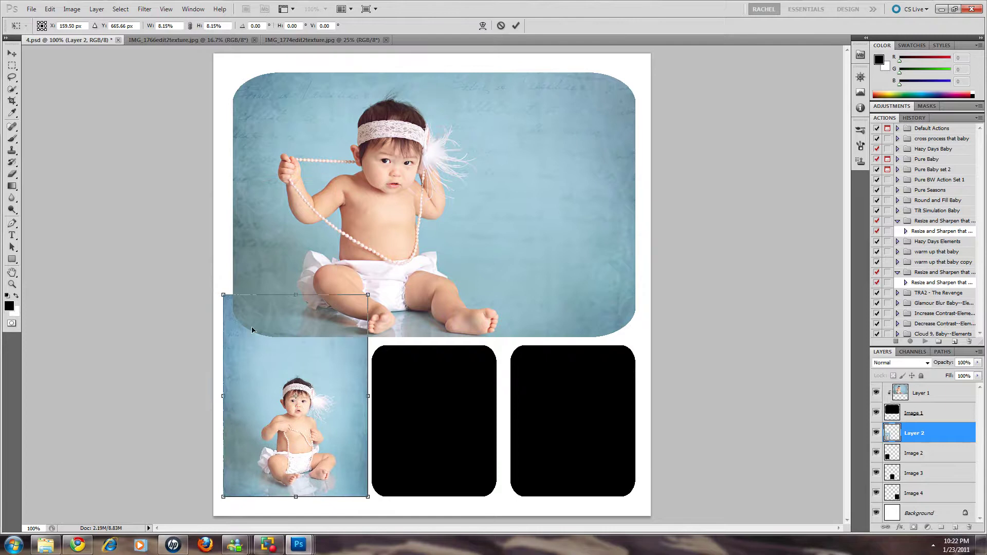
pyautogui.moveTo(223, 295); pyautogui.dragTo(235, 311)
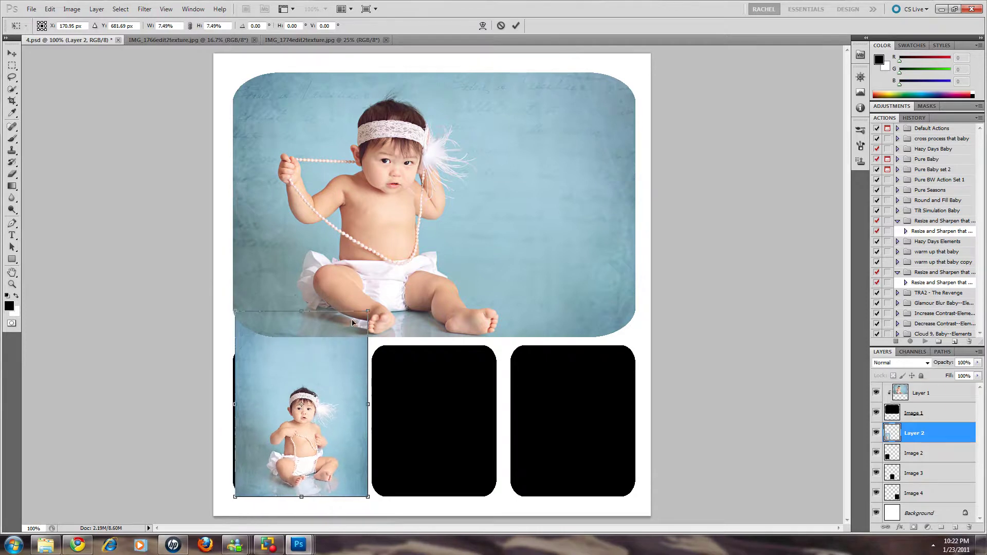
pyautogui.moveTo(317, 349); pyautogui.dragTo(306, 349)
pyautogui.press('Right')
pyautogui.press('Right')
pyautogui.press('Right')
pyautogui.press('Right')
pyautogui.press('Right')
pyautogui.press('Right')
pyautogui.press('Right')
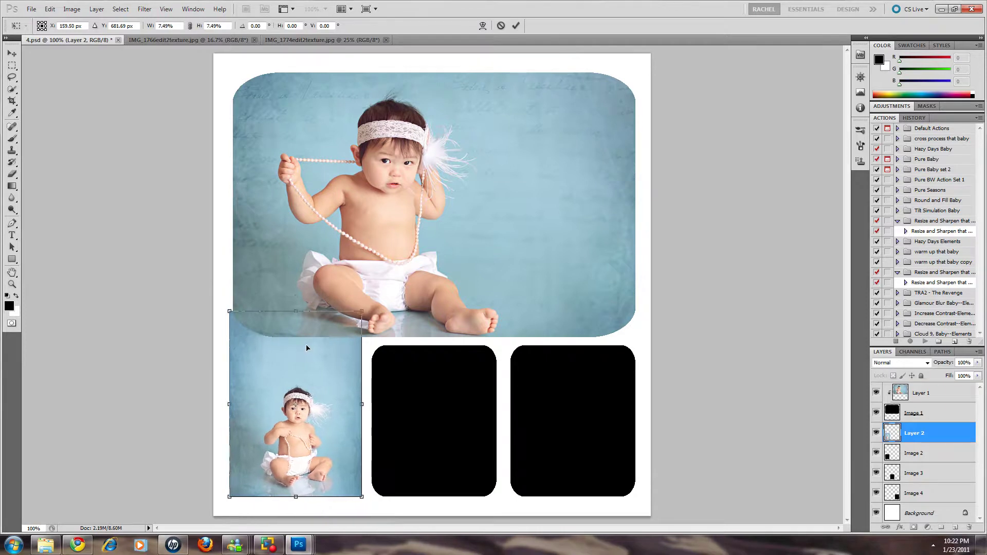
pyautogui.press('Return')
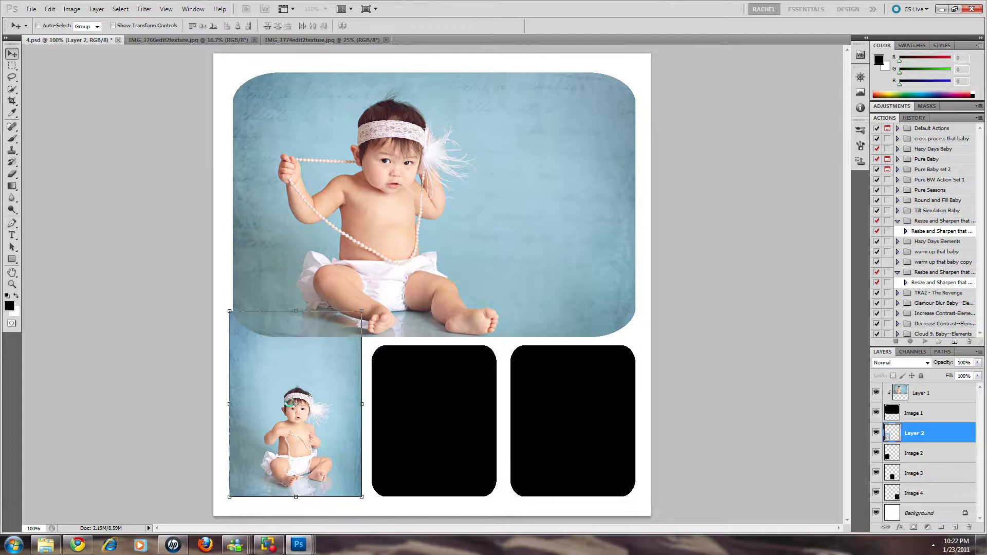
# - Clip Layer 2 into the Image 2 bottom-left rounded slot and adjust its position inside
pyautogui.moveTo(291, 378)
pyautogui.mouseDown()
pyautogui.moveTo(326, 401)
pyautogui.moveTo(294, 382)
pyautogui.mouseUp()
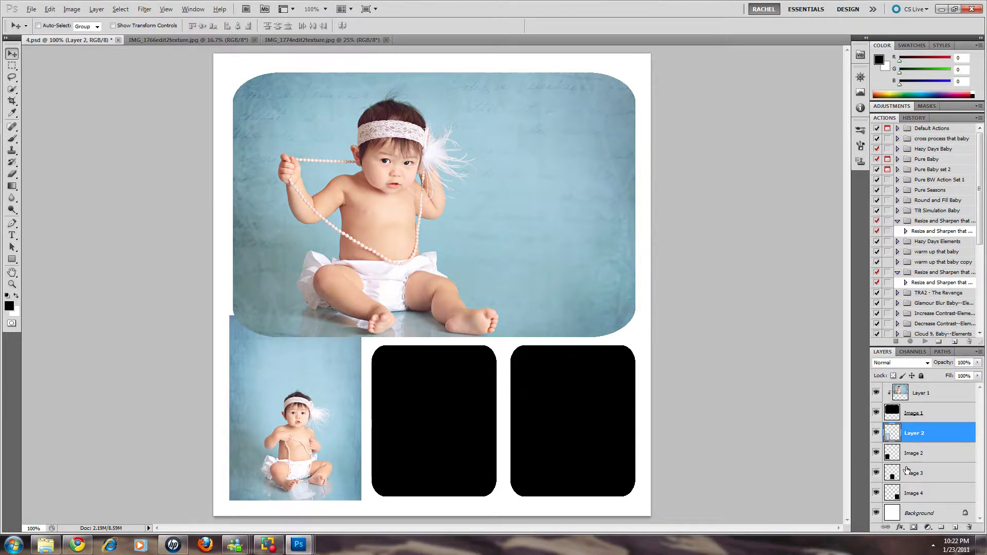
pyautogui.keyDown('alt'); pyautogui.click(915, 443); pyautogui.keyUp('alt')
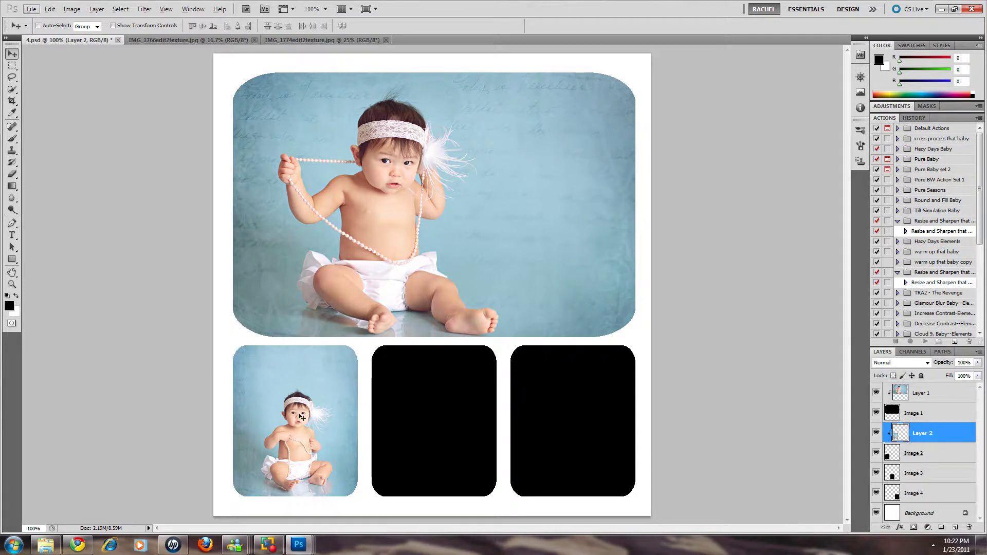
pyautogui.moveTo(301, 415)
pyautogui.mouseDown()
pyautogui.moveTo(289, 407)
pyautogui.moveTo(298, 417)
pyautogui.mouseUp()
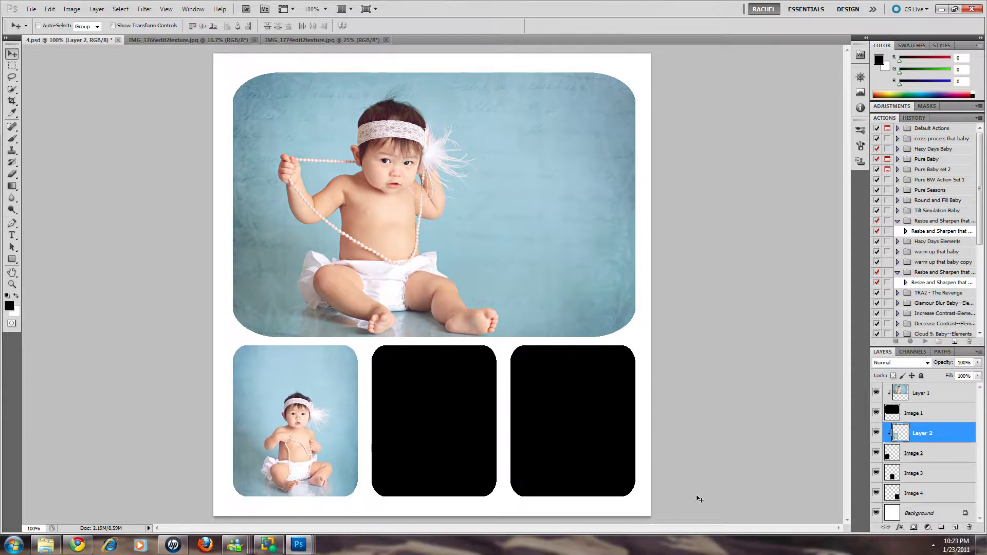
# - Float IMG_1766edit2texture.jpg and copy it into 4.psd as Layer 3
pyautogui.click(201, 40)
pyautogui.moveTo(205, 41); pyautogui.dragTo(651, 63)
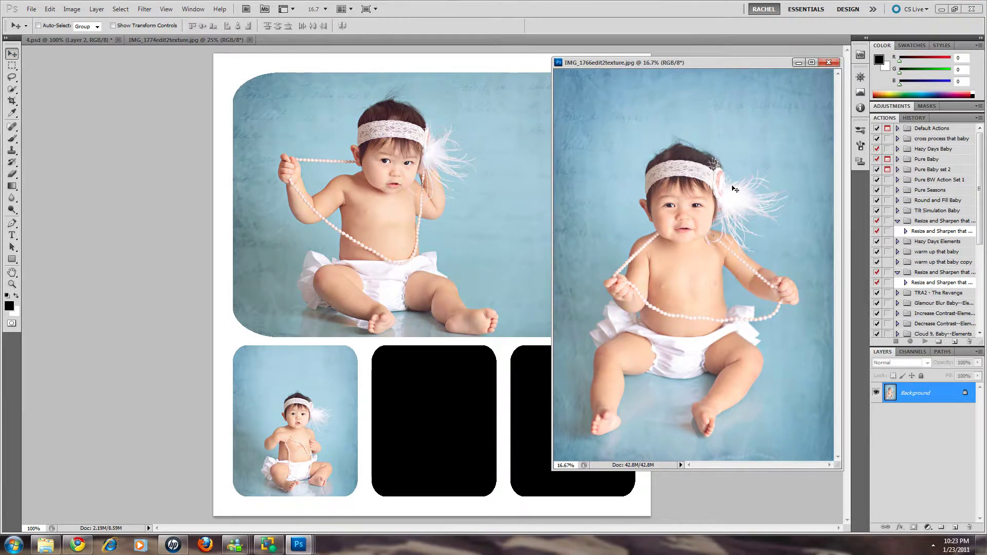
pyautogui.moveTo(568, 352); pyautogui.dragTo(432, 374)
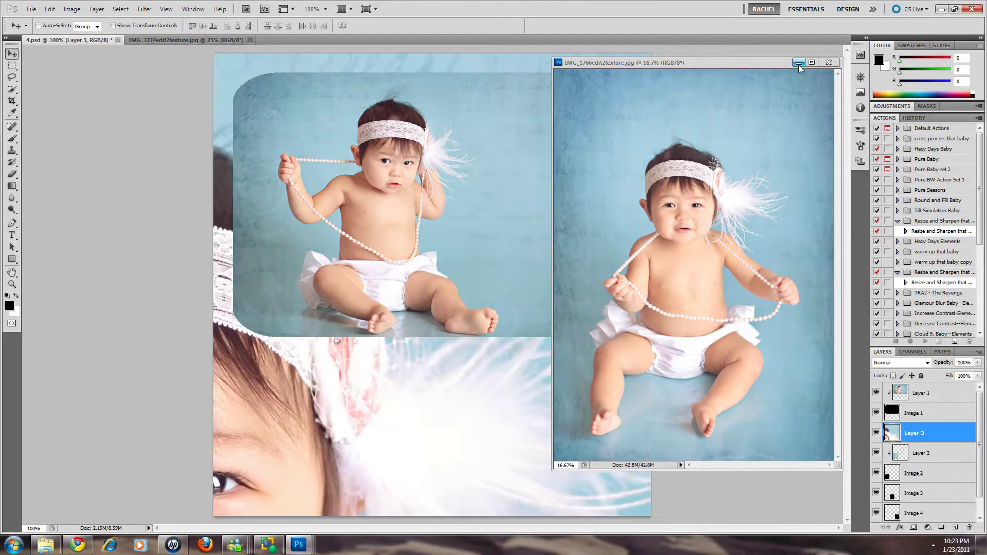
pyautogui.click(798, 63)
# - Move Layer 3 below Image 2 and shift the photo down and right with Shift+arrow nudges
pyautogui.moveTo(339, 455); pyautogui.dragTo(541, 399)
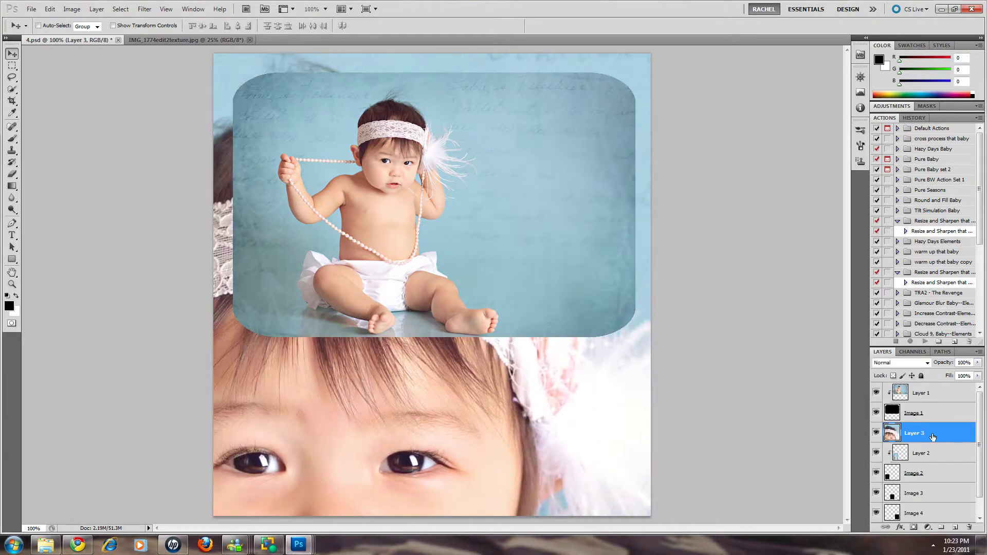
pyautogui.moveTo(933, 437); pyautogui.dragTo(902, 493)
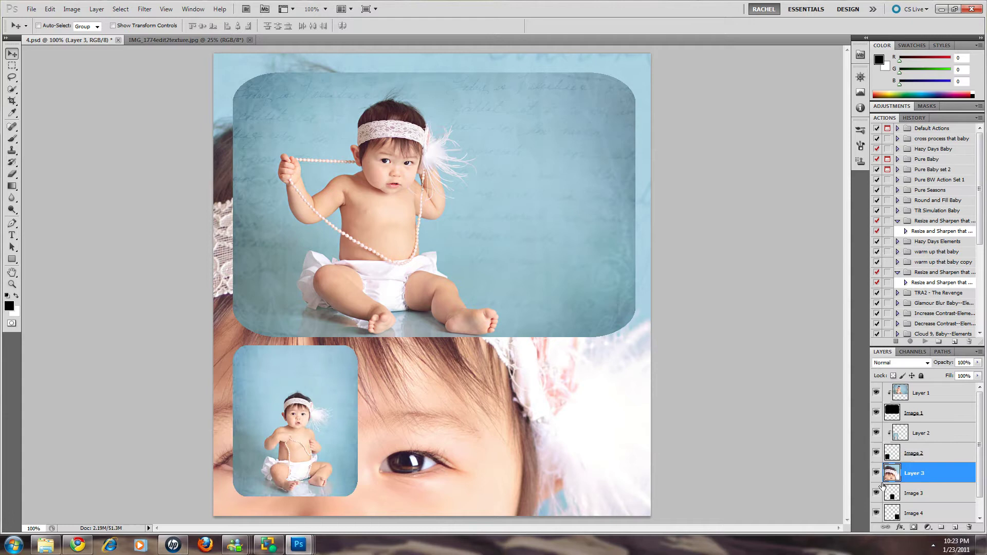
pyautogui.hotkey('shift', 'Down')
pyautogui.hotkey('shift', 'Down')
pyautogui.hotkey('shift', 'Down')
pyautogui.hotkey('shift', 'Down')
pyautogui.hotkey('shift', 'Down')
pyautogui.hotkey('shift', 'Down')
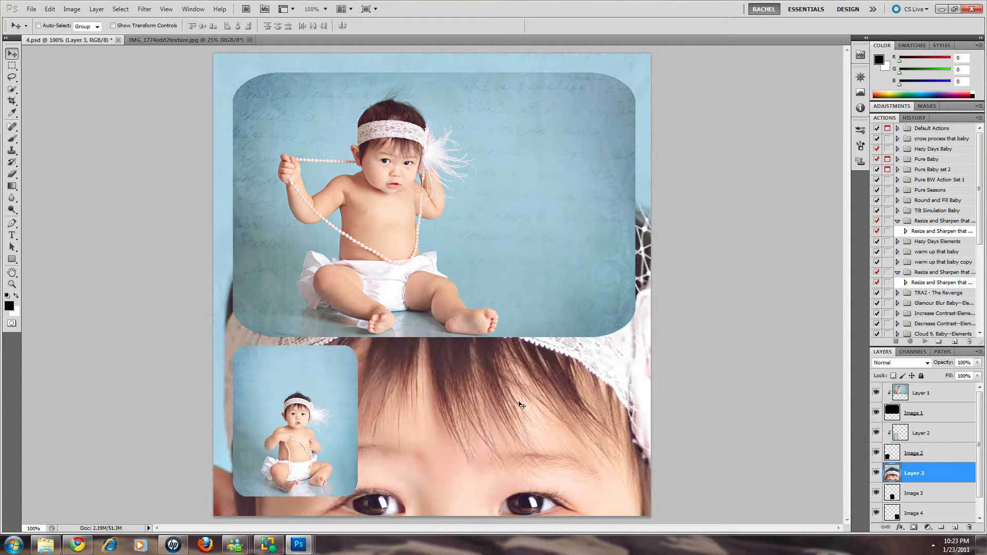
pyautogui.hotkey('shift', 'Right')
pyautogui.hotkey('shift', 'Right')
pyautogui.hotkey('shift', 'Right')
pyautogui.hotkey('shift', 'Right')
pyautogui.hotkey('shift', 'Down')
pyautogui.hotkey('shift', 'Down')
pyautogui.hotkey('shift', 'Down')
pyautogui.hotkey('shift', 'Down')
pyautogui.hotkey('shift', 'Right')
pyautogui.hotkey('shift', 'Right')
pyautogui.hotkey('shift', 'Right')
pyautogui.hotkey('shift', 'Down')
pyautogui.hotkey('shift', 'Down')
pyautogui.hotkey('shift', 'Down')
pyautogui.hotkey('shift', 'Down')
pyautogui.hotkey('shift', 'Right')
pyautogui.hotkey('shift', 'Down')
pyautogui.hotkey('shift', 'Right')
pyautogui.hotkey('shift', 'Down')
pyautogui.hotkey('shift', 'Right')
pyautogui.hotkey('shift', 'Right')
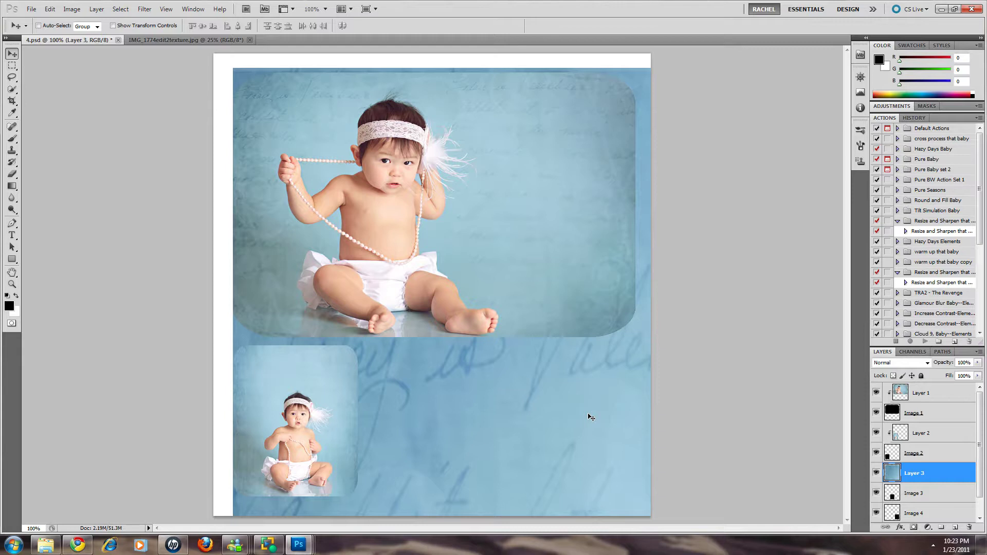
# - Free-transform the face photo, shrinking it step by step to about 37%
pyautogui.hotkey('ctrl', 't')
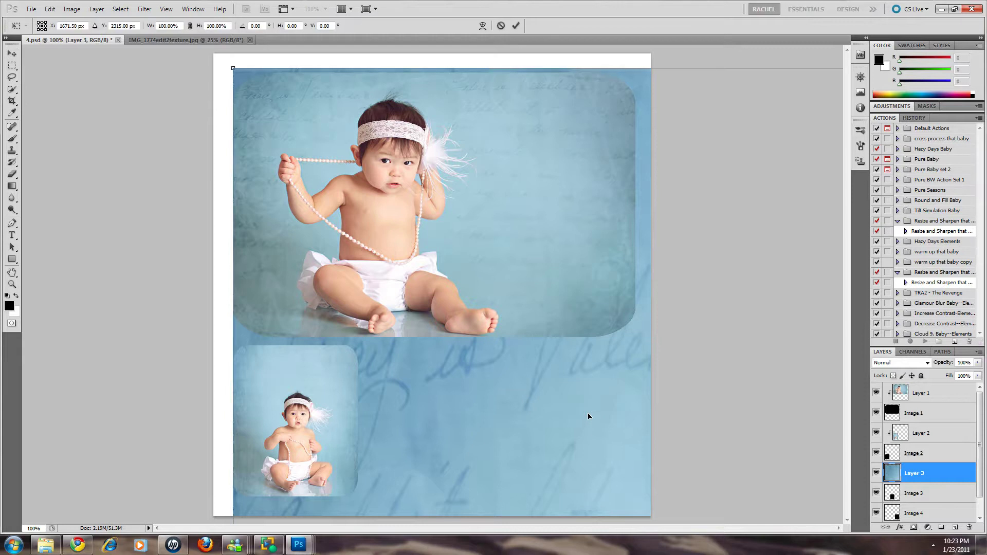
pyautogui.moveTo(589, 416); pyautogui.dragTo(535, 408)
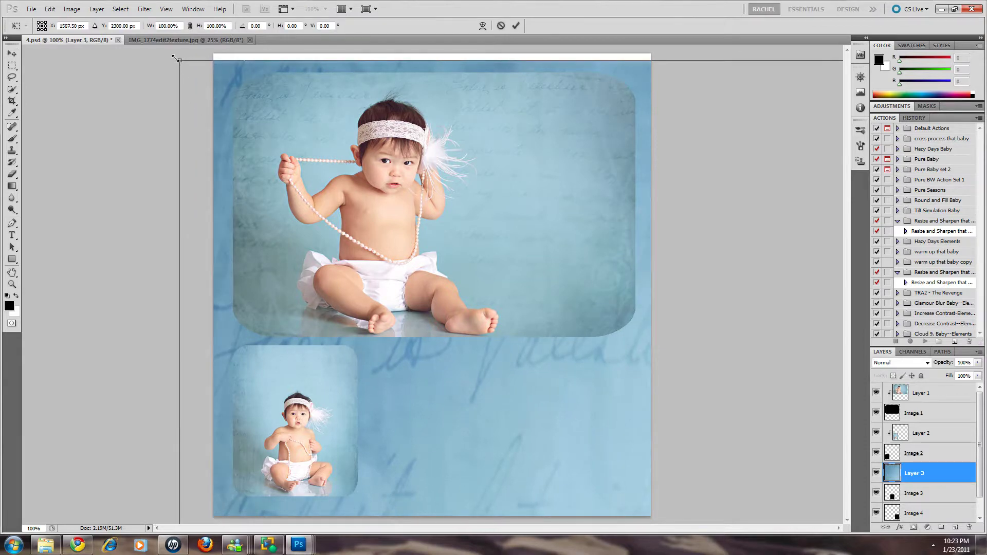
pyautogui.moveTo(177, 61); pyautogui.dragTo(146, 277)
pyautogui.moveTo(240, 308); pyautogui.dragTo(142, 115)
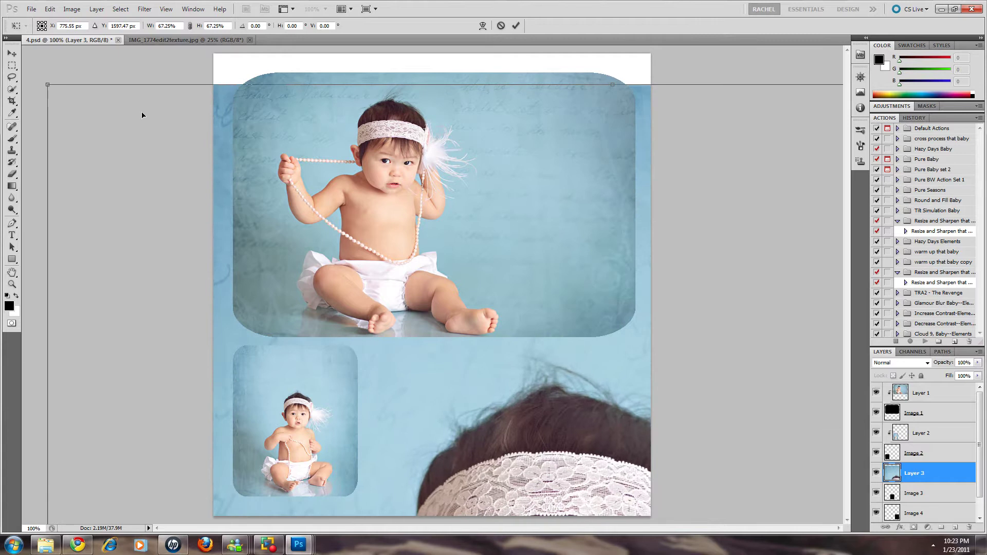
pyautogui.moveTo(43, 83); pyautogui.dragTo(300, 438)
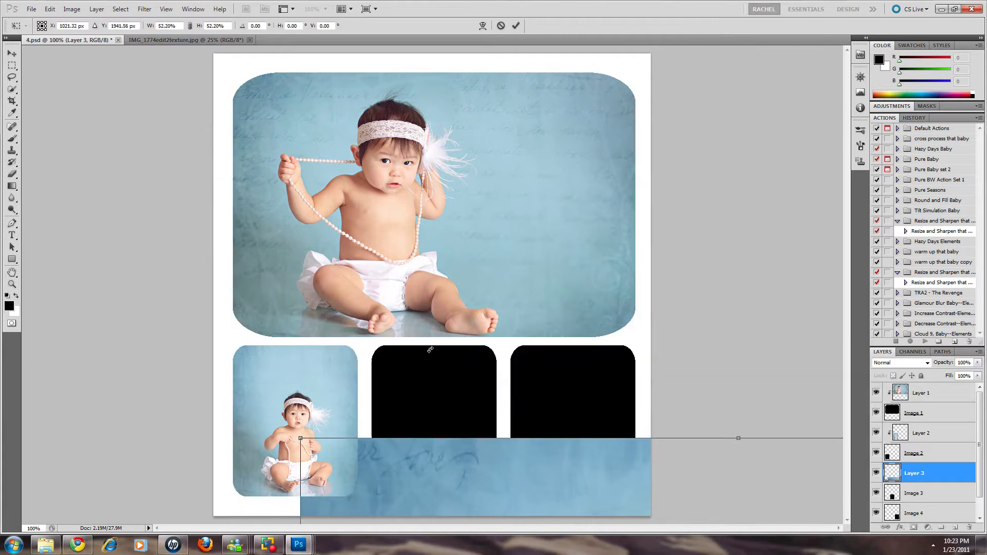
pyautogui.moveTo(481, 472); pyautogui.dragTo(245, 116)
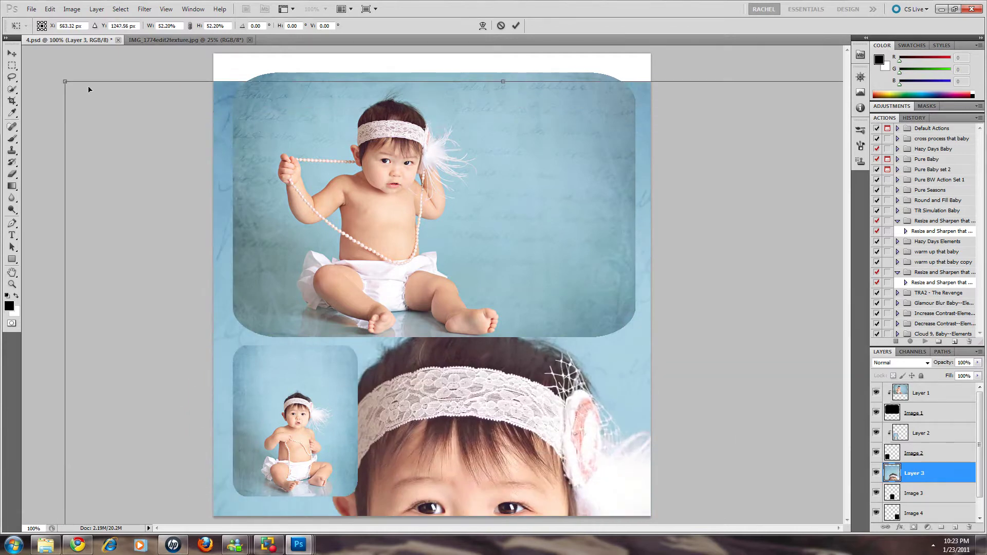
pyautogui.moveTo(65, 81); pyautogui.dragTo(326, 440)
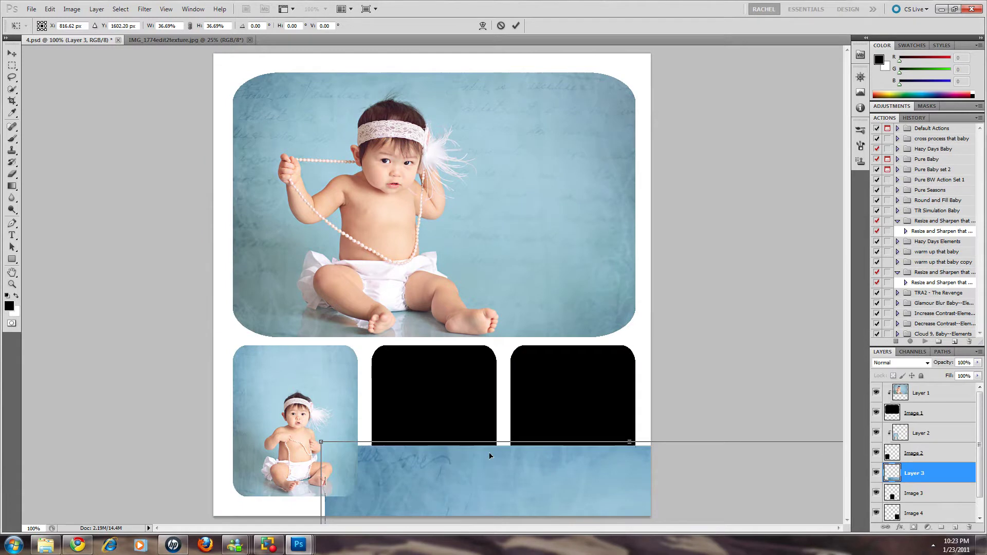
# - Reduce the photo to about 8.2% and position it over the bottom-middle black slot
pyautogui.moveTo(489, 456); pyautogui.dragTo(226, 90)
pyautogui.moveTo(59, 73); pyautogui.dragTo(307, 363)
pyautogui.moveTo(374, 423); pyautogui.dragTo(286, 229)
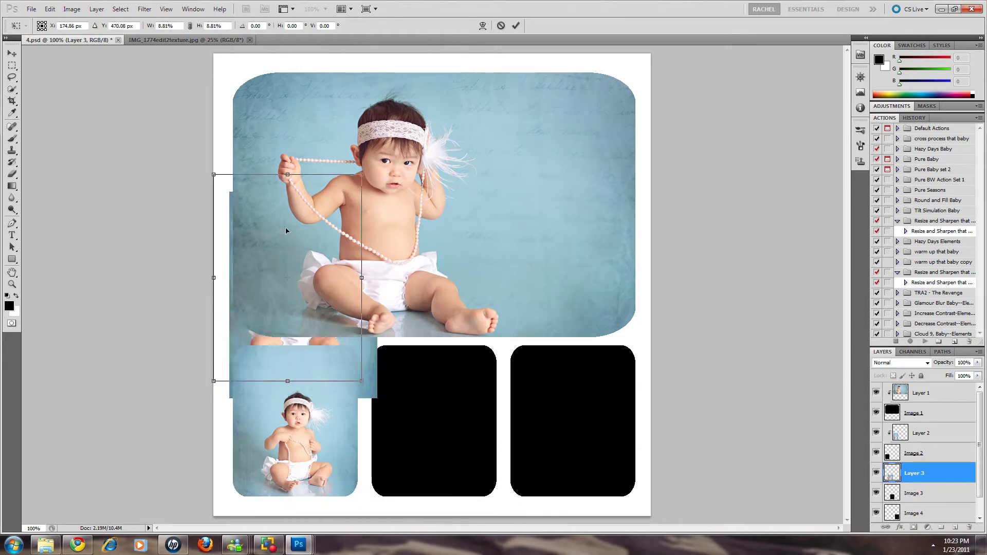
pyautogui.moveTo(211, 172); pyautogui.dragTo(237, 205)
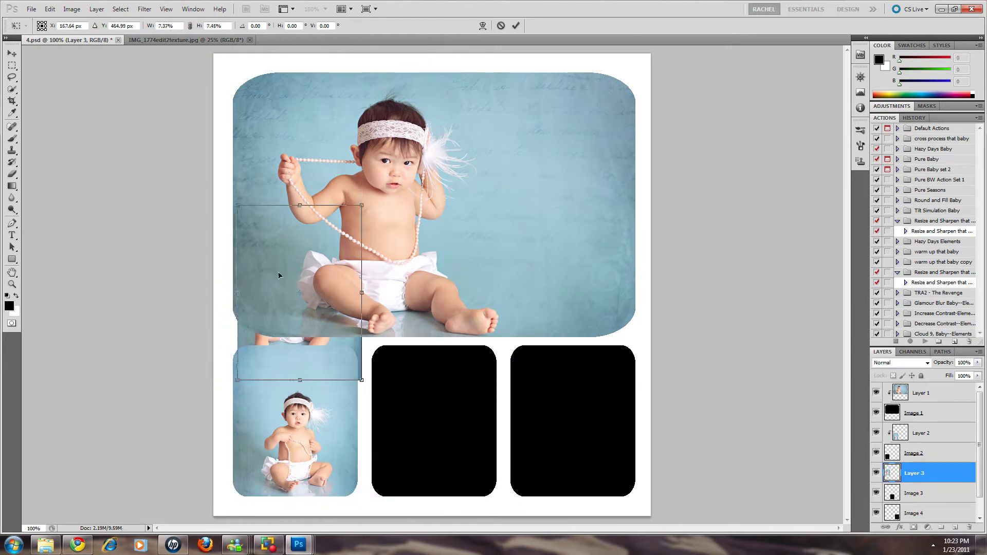
pyautogui.moveTo(276, 274); pyautogui.dragTo(399, 406)
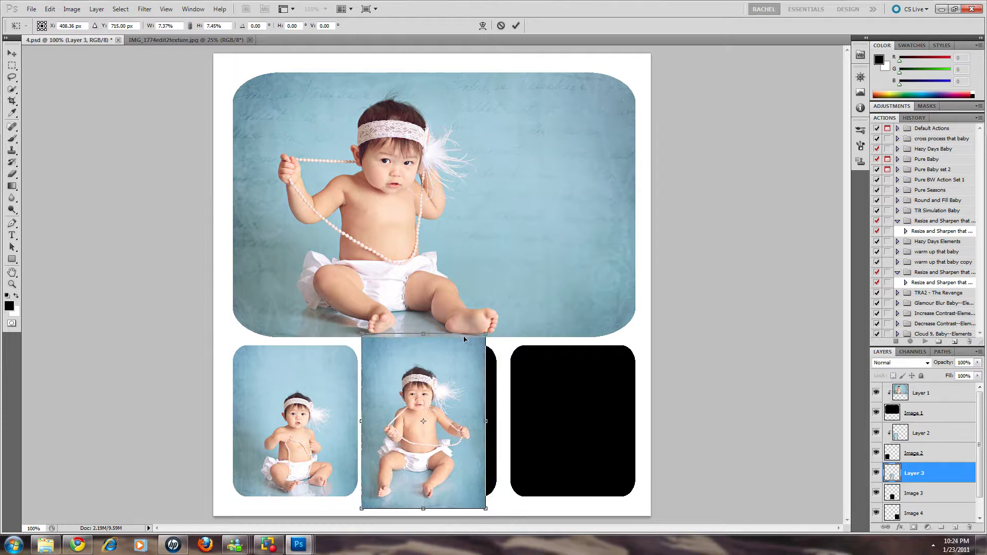
pyautogui.moveTo(479, 339); pyautogui.dragTo(516, 328)
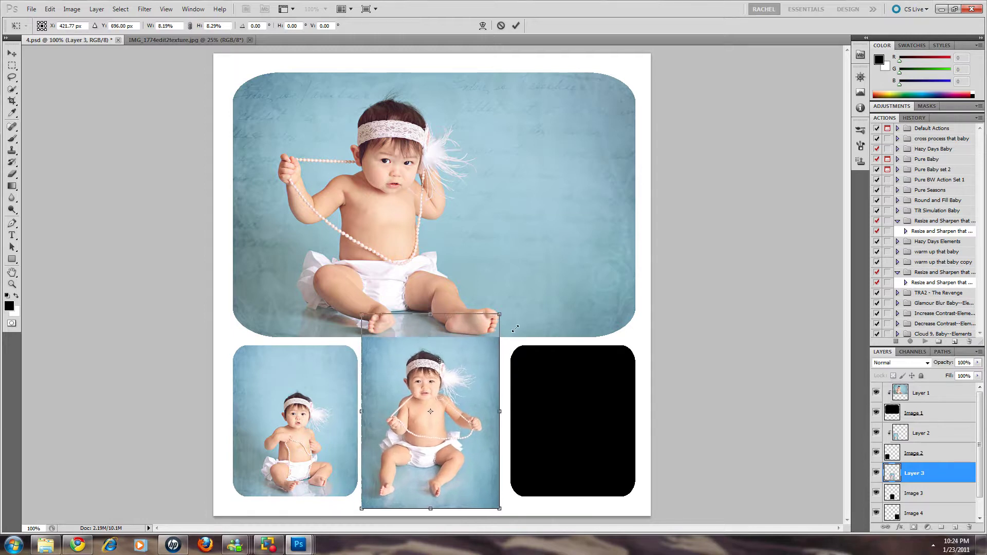
pyautogui.moveTo(431, 378); pyautogui.dragTo(436, 379)
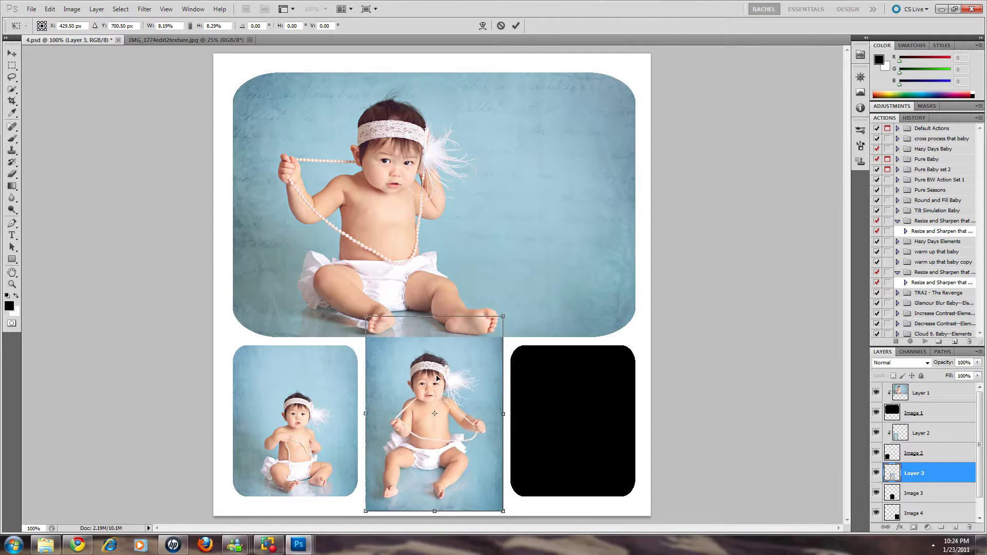
# - Commit, clip Layer 3 into the Image 3 middle slot, adjust it, and bring up IMG_1774edit2texture.jpg
pyautogui.click(515, 26)
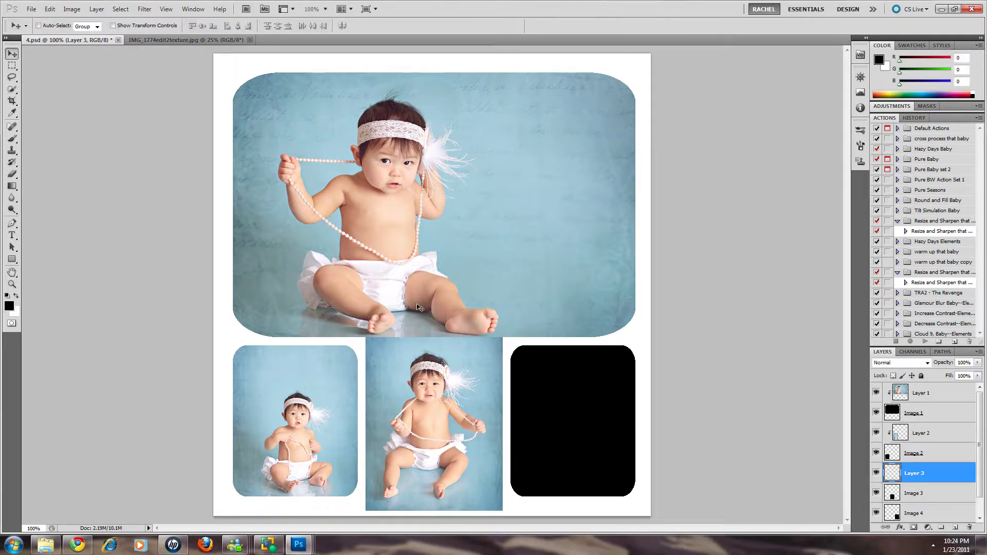
pyautogui.keyDown('alt'); pyautogui.click(921, 483); pyautogui.keyUp('alt')
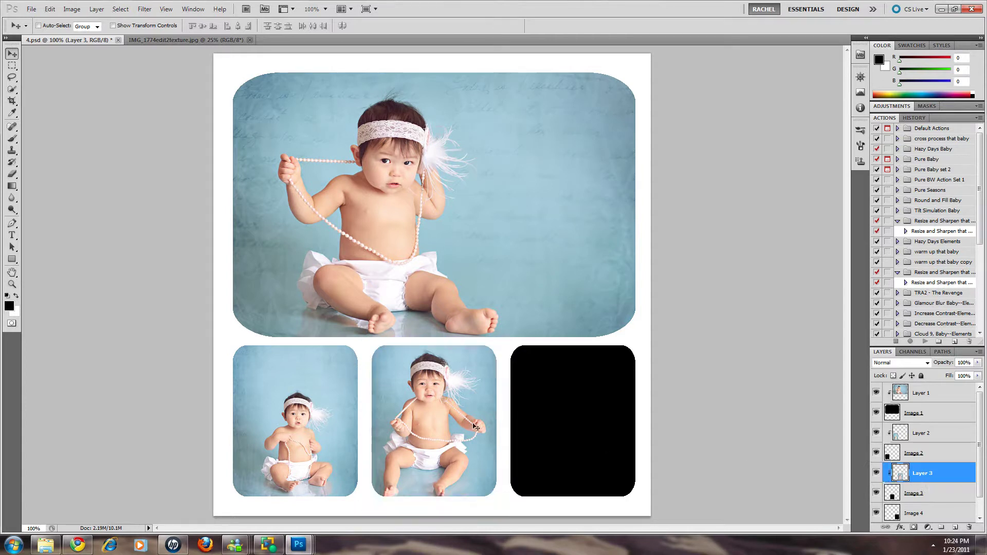
pyautogui.moveTo(476, 428); pyautogui.dragTo(478, 421)
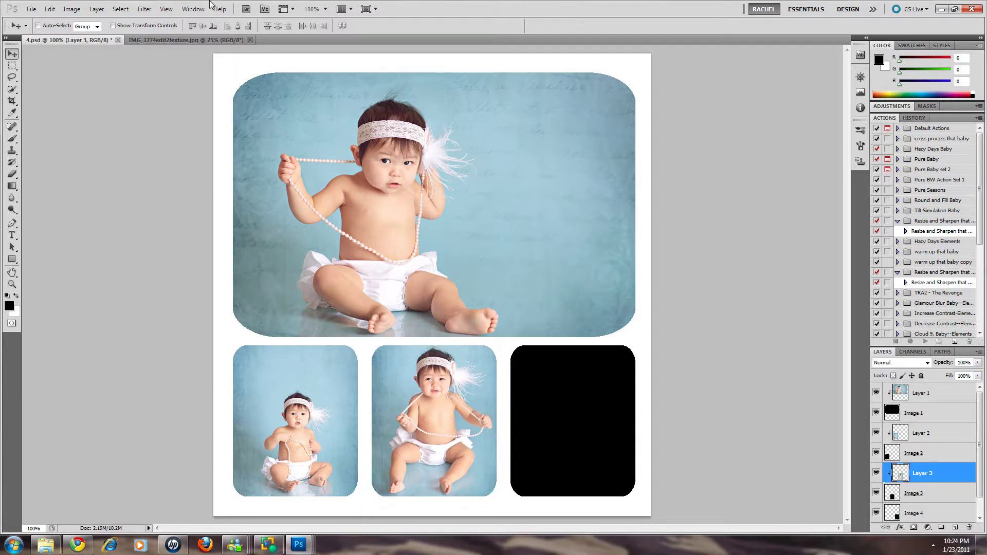
pyautogui.click(154, 39)
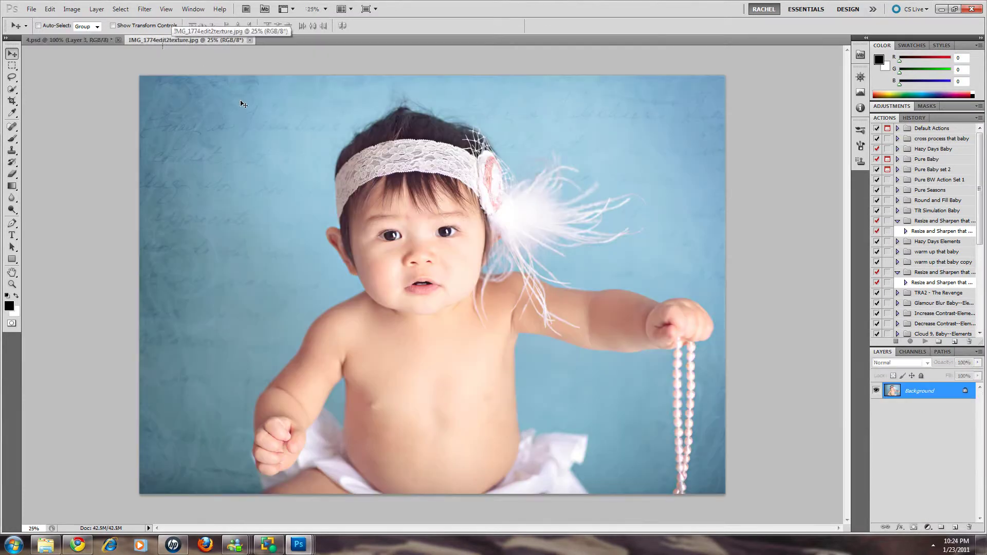
# - Float the IMG_1774edit2texture.jpg photo in its own window, clear of the 4.psd template
pyautogui.moveTo(196, 45); pyautogui.dragTo(209, 80)
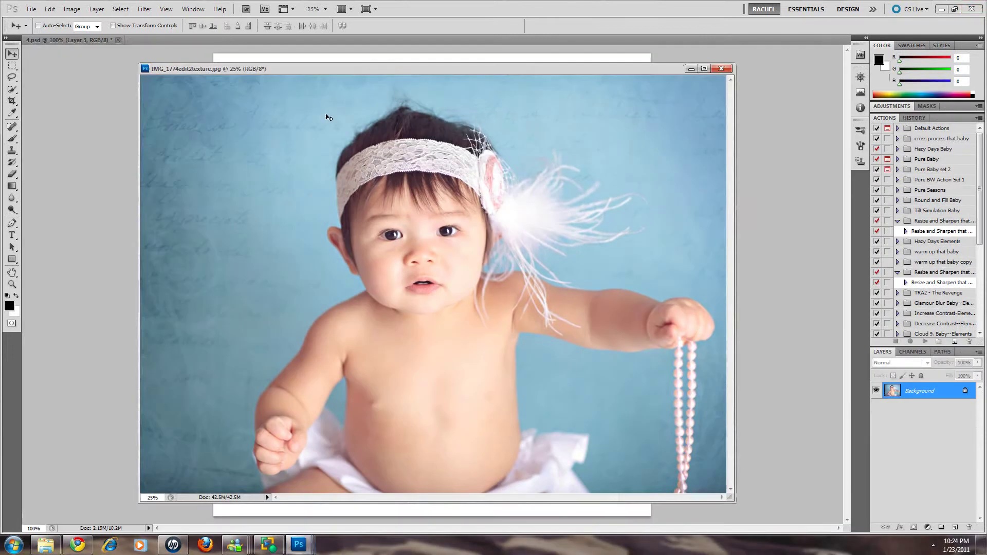
pyautogui.moveTo(411, 78); pyautogui.dragTo(461, 76)
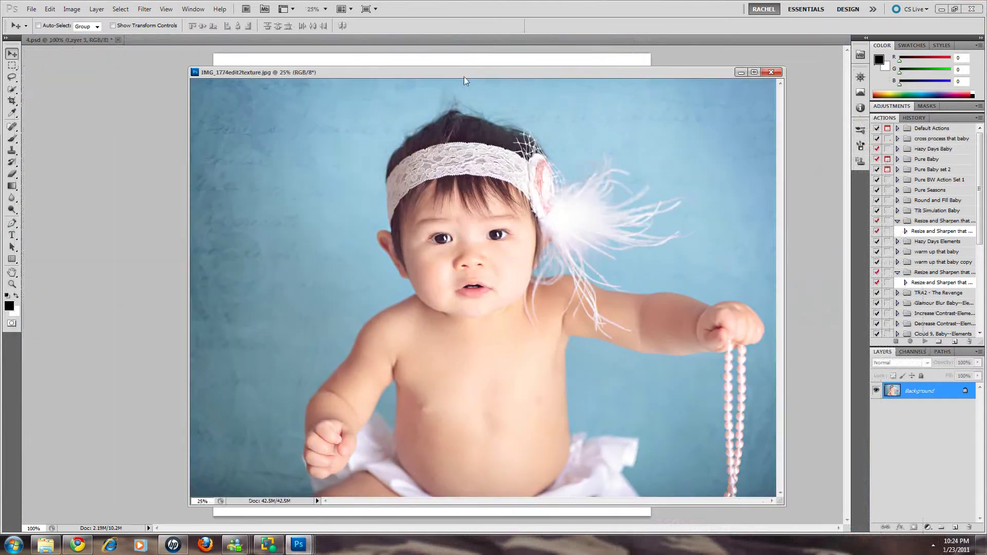
pyautogui.moveTo(533, 77); pyautogui.dragTo(875, 108)
pyautogui.click(143, 65)
# - Copy the baby photo into 4.psd as Layer 4 and close the source photo window
pyautogui.moveTo(864, 342); pyautogui.dragTo(457, 456)
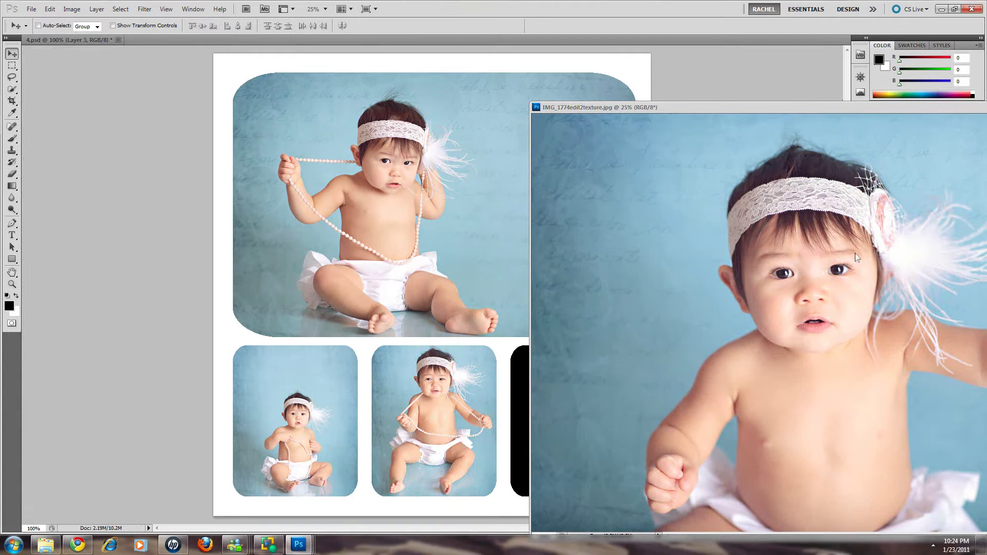
pyautogui.moveTo(788, 112); pyautogui.dragTo(498, 179)
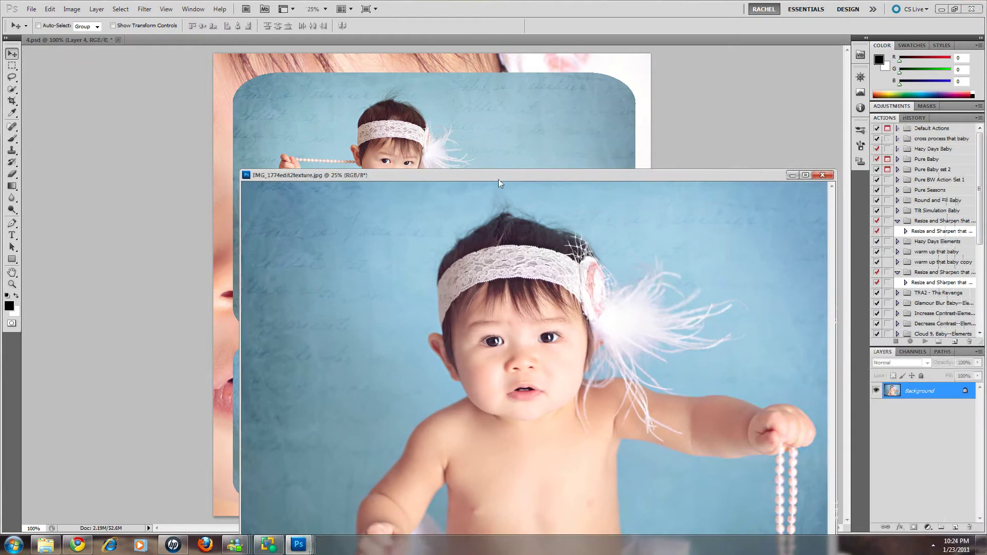
pyautogui.click(777, 181)
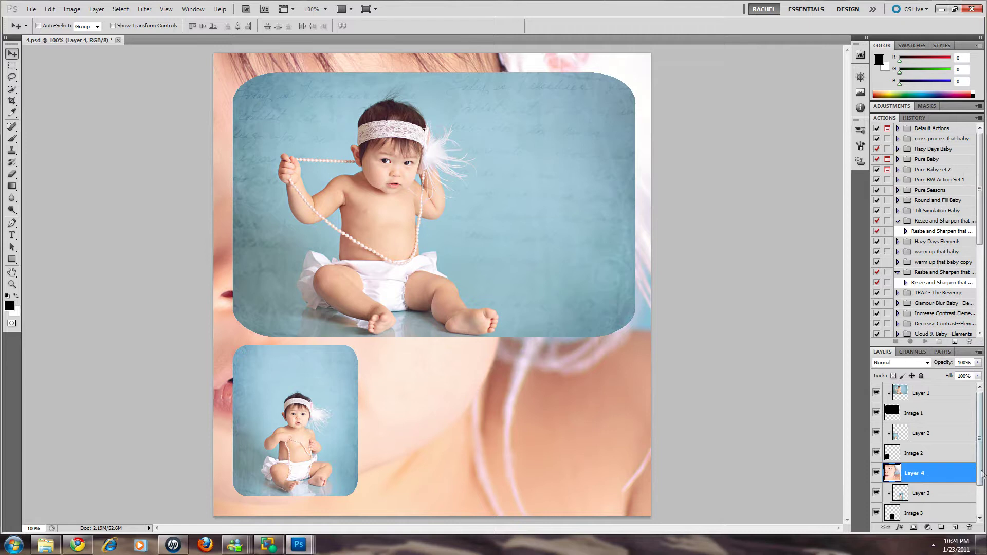
pyautogui.scroll(-2, 982, 476)
# - Place Layer 4 directly above Image 4 and shift the photo down and right on the page
pyautogui.moveTo(931, 437); pyautogui.dragTo(933, 489)
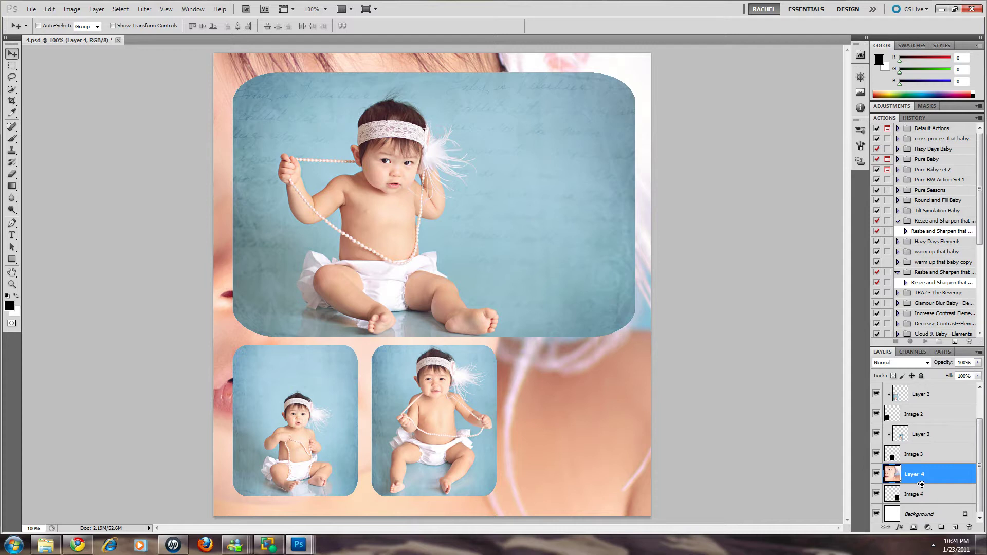
pyautogui.moveTo(535, 407); pyautogui.dragTo(572, 381)
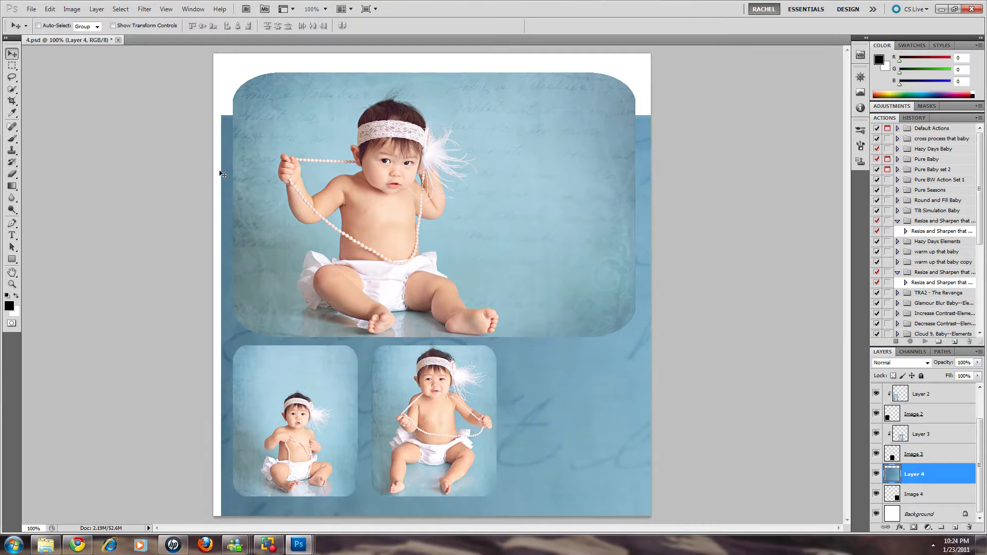
# - Scale Layer 4 down to about 12.21% and position it over the bottom-right black slot
pyautogui.hotkey('ctrl', 't')
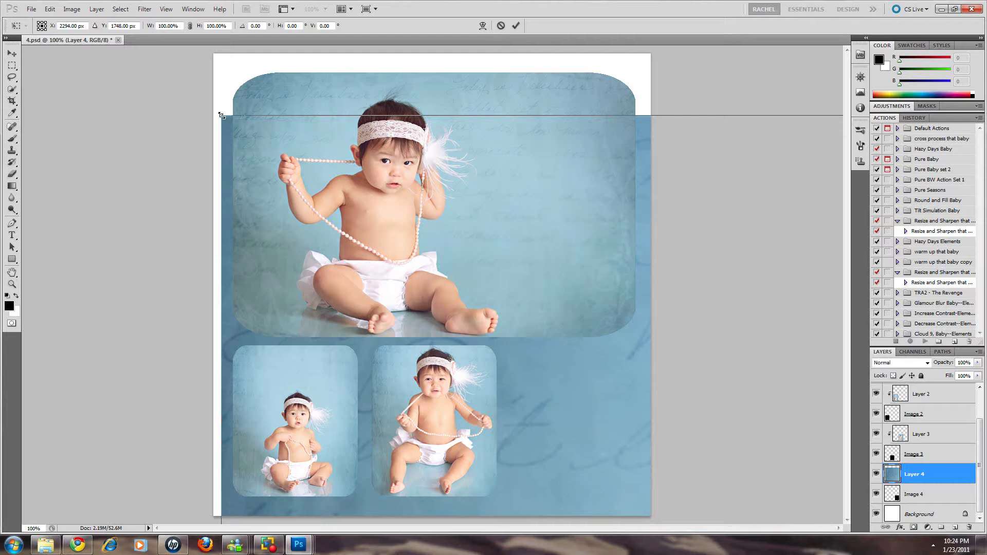
pyautogui.moveTo(221, 115); pyautogui.dragTo(517, 310)
pyautogui.moveTo(633, 430); pyautogui.dragTo(202, 148)
pyautogui.moveTo(44, 85); pyautogui.dragTo(450, 370)
pyautogui.moveTo(468, 409); pyautogui.dragTo(68, 160)
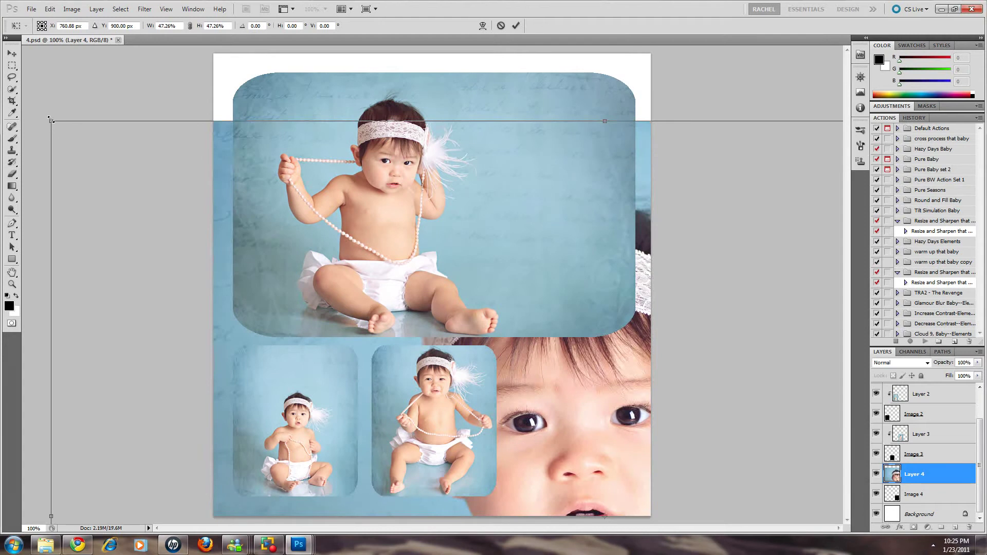
pyautogui.moveTo(50, 120); pyautogui.dragTo(484, 434)
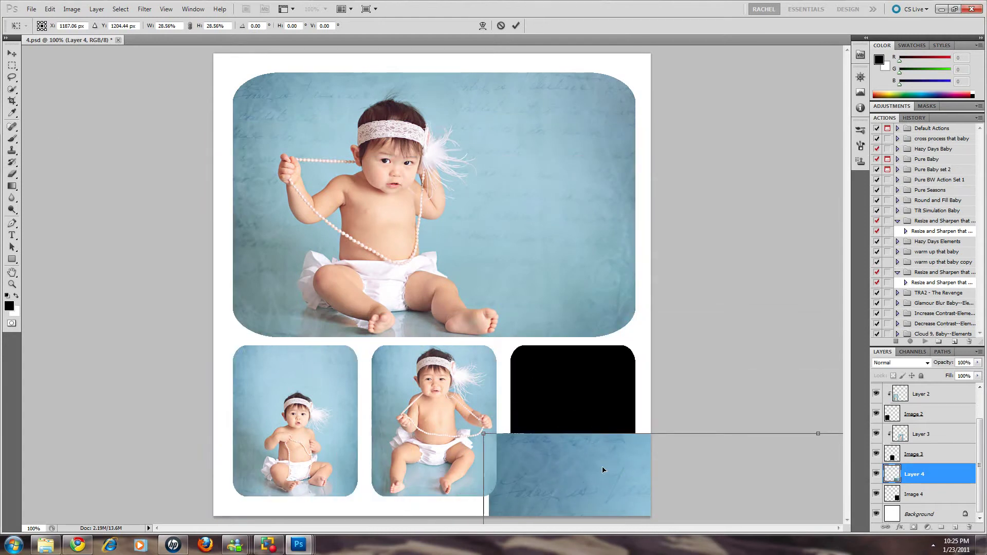
pyautogui.moveTo(603, 470); pyautogui.dragTo(82, 119)
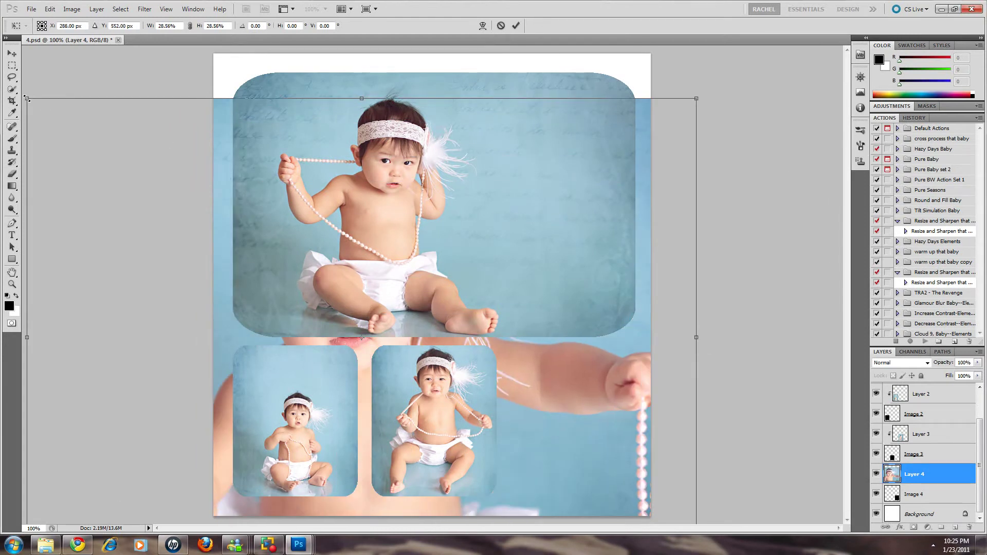
pyautogui.moveTo(27, 98); pyautogui.dragTo(465, 369)
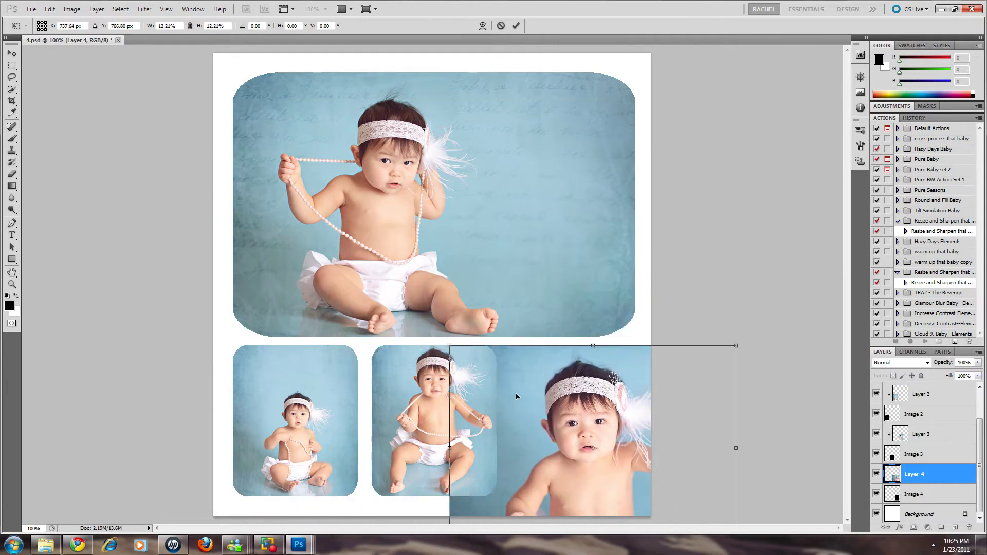
# - Commit the resize, clip Layer 4 into the Image 4 rounded slot, and nudge the baby into place
pyautogui.click(517, 27)
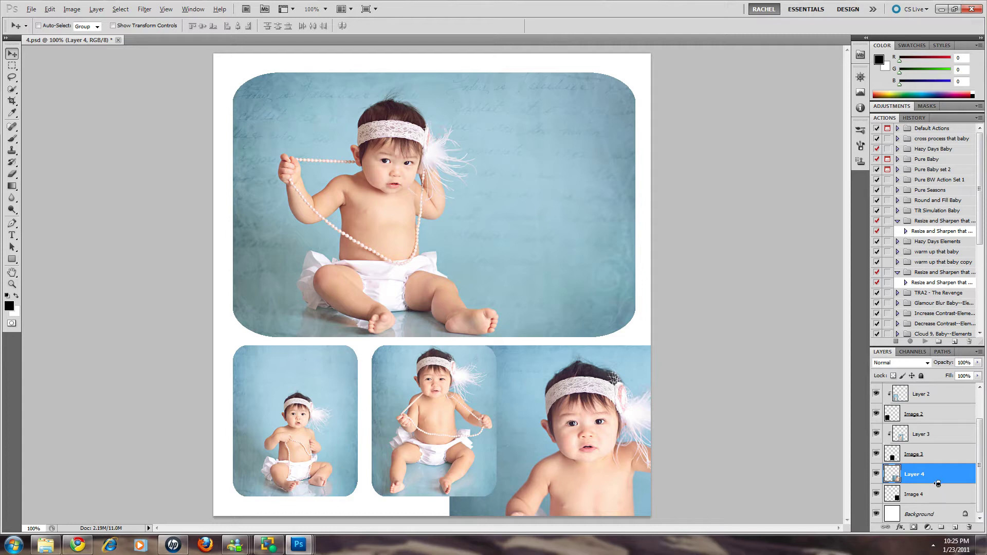
pyautogui.keyDown('alt'); pyautogui.click(937, 485); pyautogui.keyUp('alt')
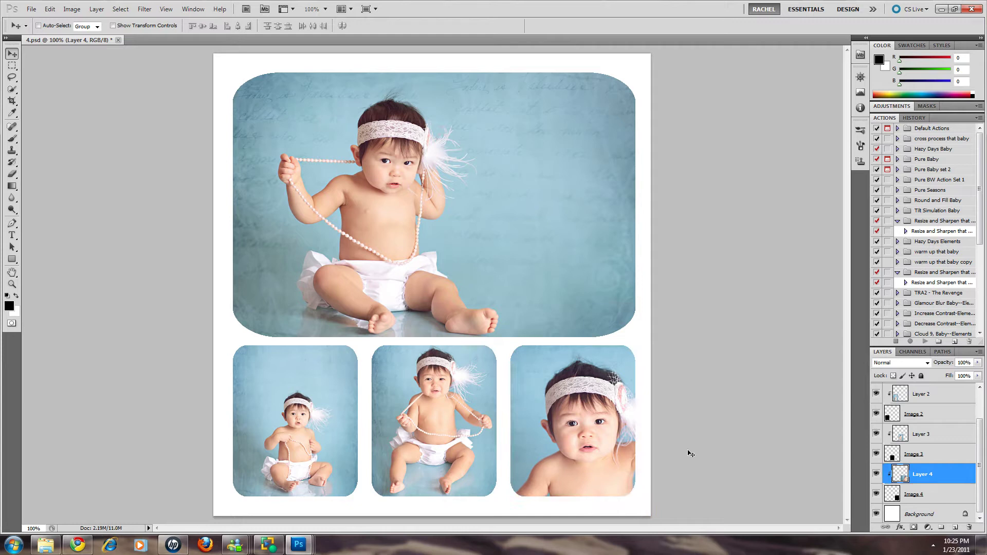
pyautogui.moveTo(611, 436); pyautogui.dragTo(597, 427)
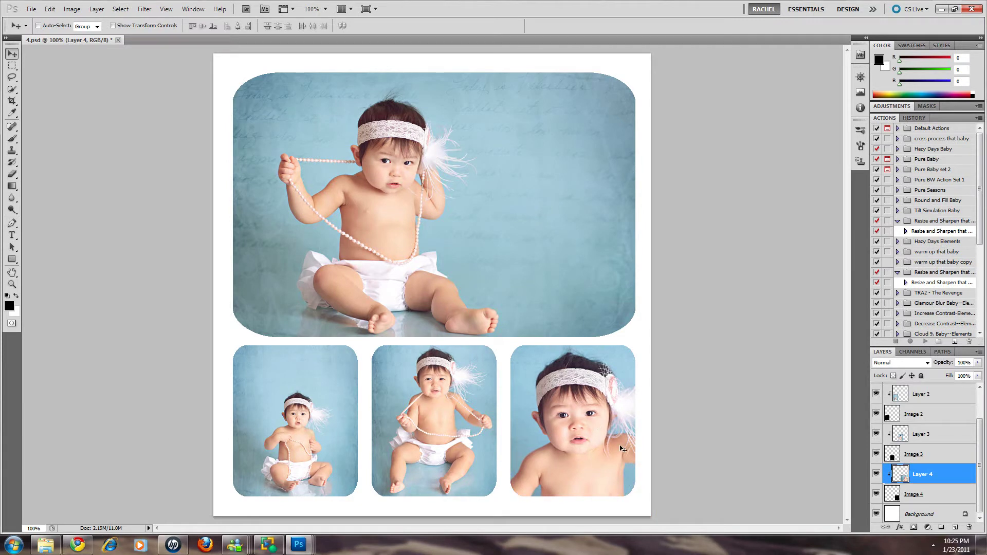